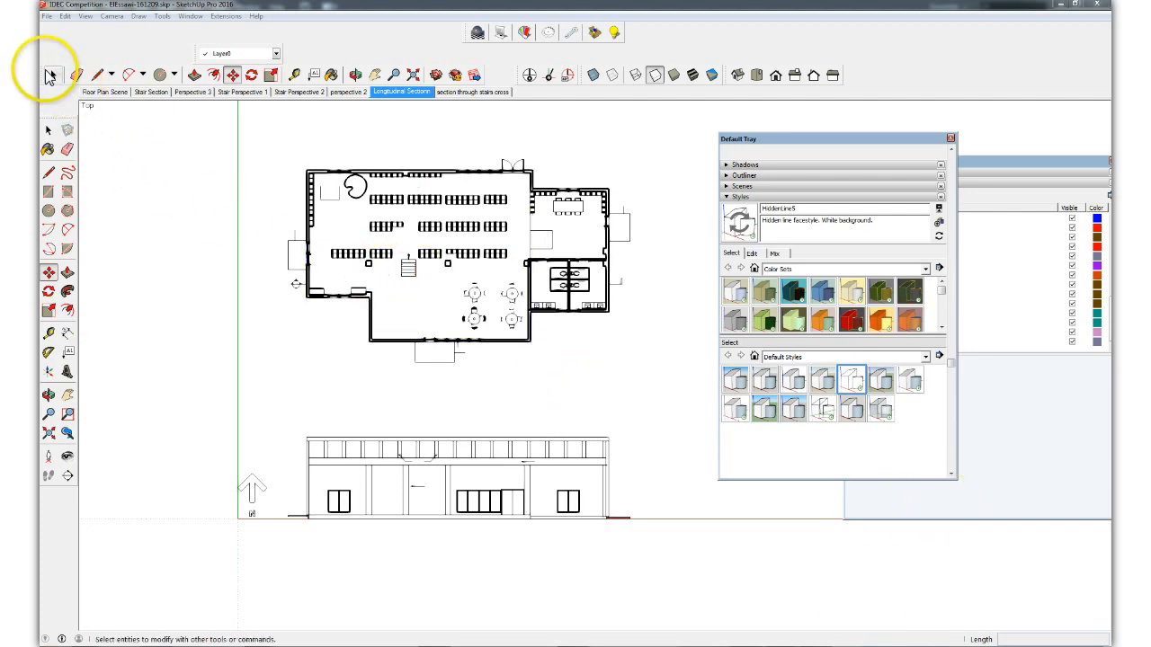
# Dock the floating Default Tray with the other tray, clear of the floor plan, and leave nothing selected.
pyautogui.click(51, 75)
pyautogui.scroll(2, 315, 275)
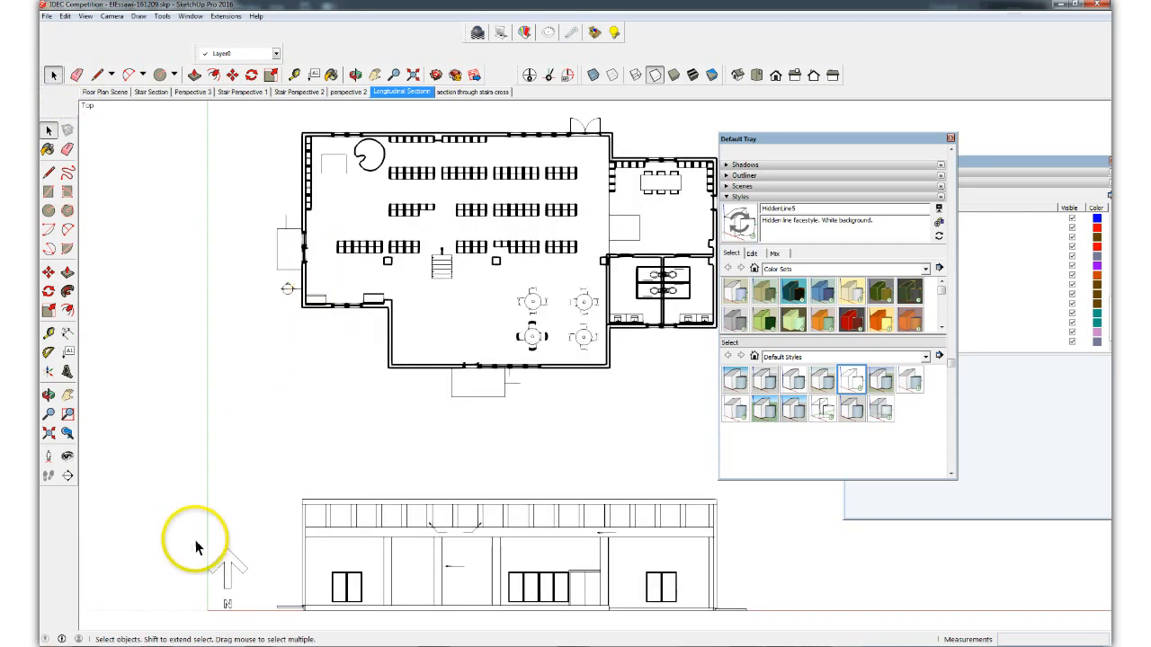
pyautogui.scroll(-1, 193, 545)
pyautogui.moveTo(770, 139); pyautogui.dragTo(866, 162)
pyautogui.click(251, 290)
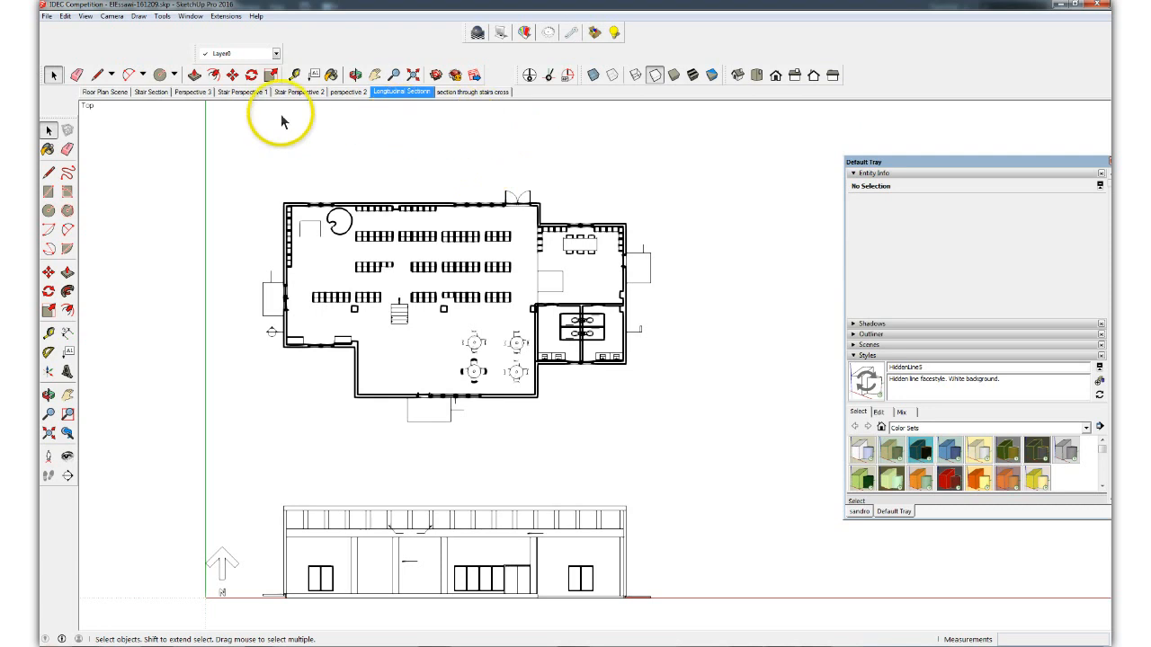
# Add a new scene from the current top view, saving the style changes as a new style.
pyautogui.click(851, 344)
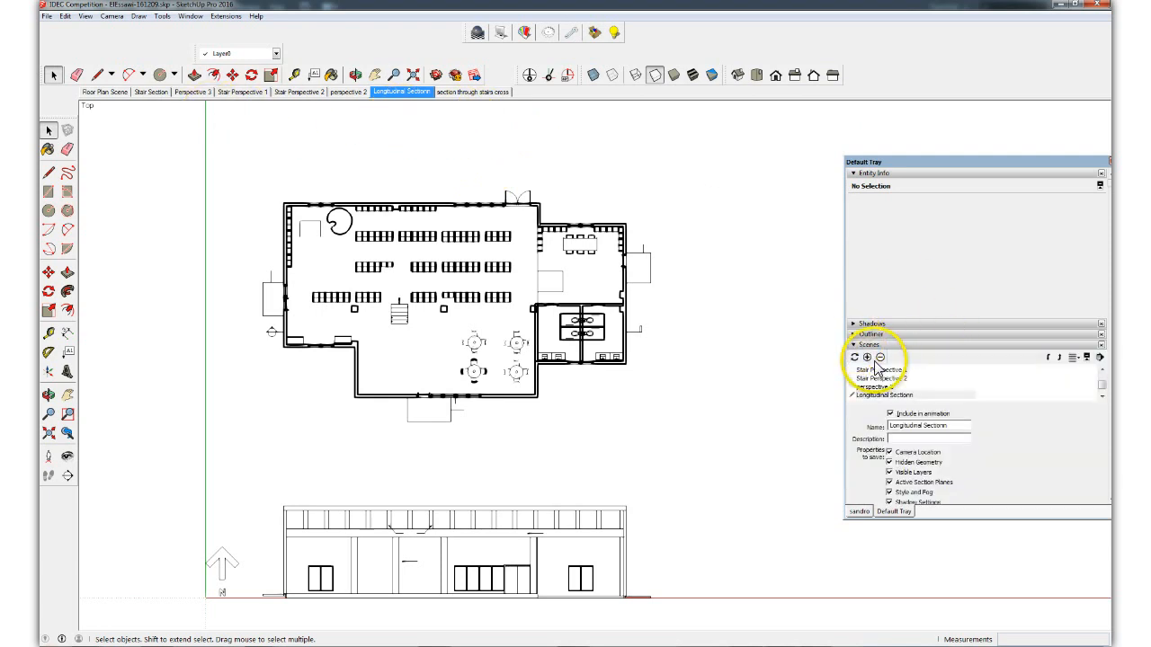
pyautogui.click(867, 358)
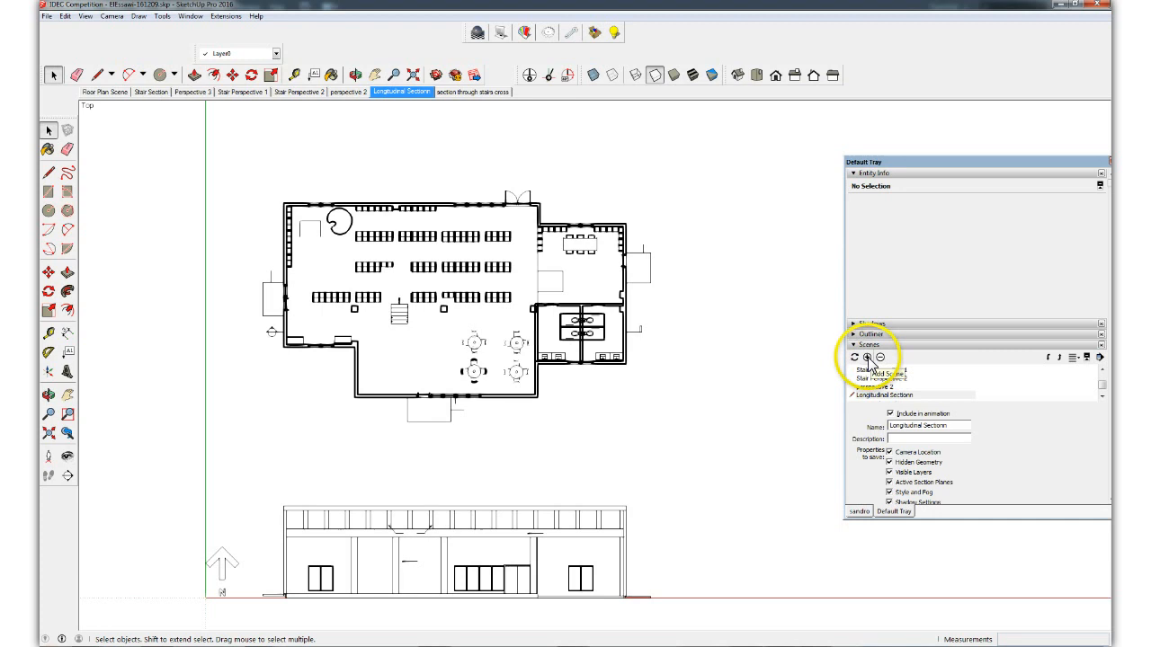
pyautogui.click(920, 334)
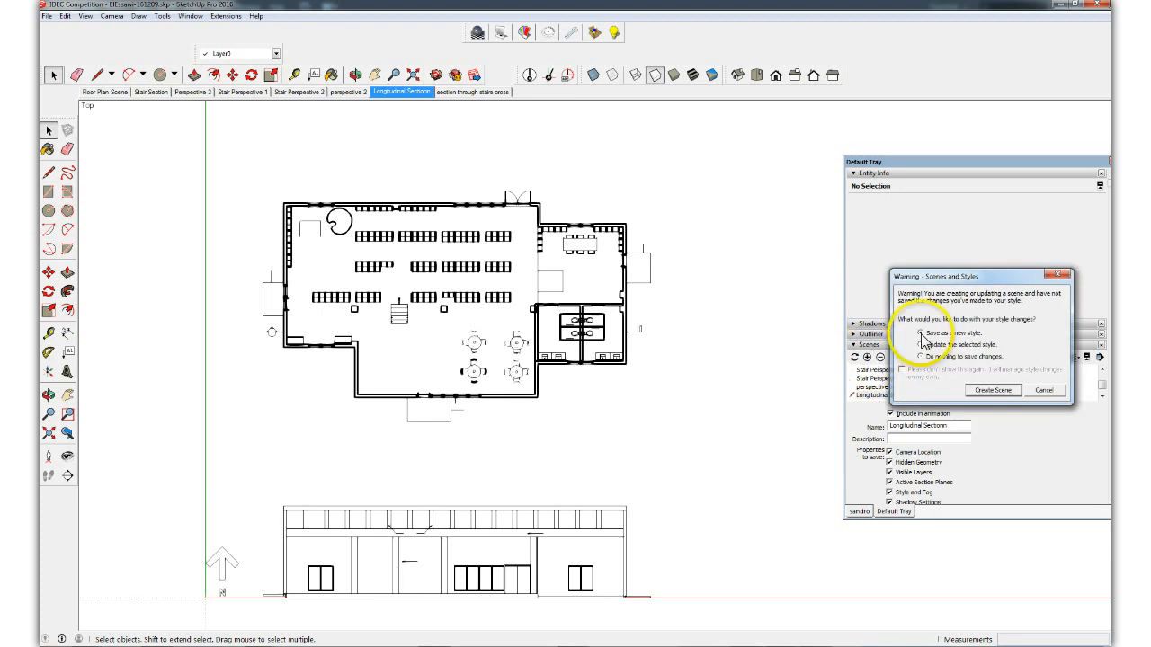
pyautogui.click(993, 392)
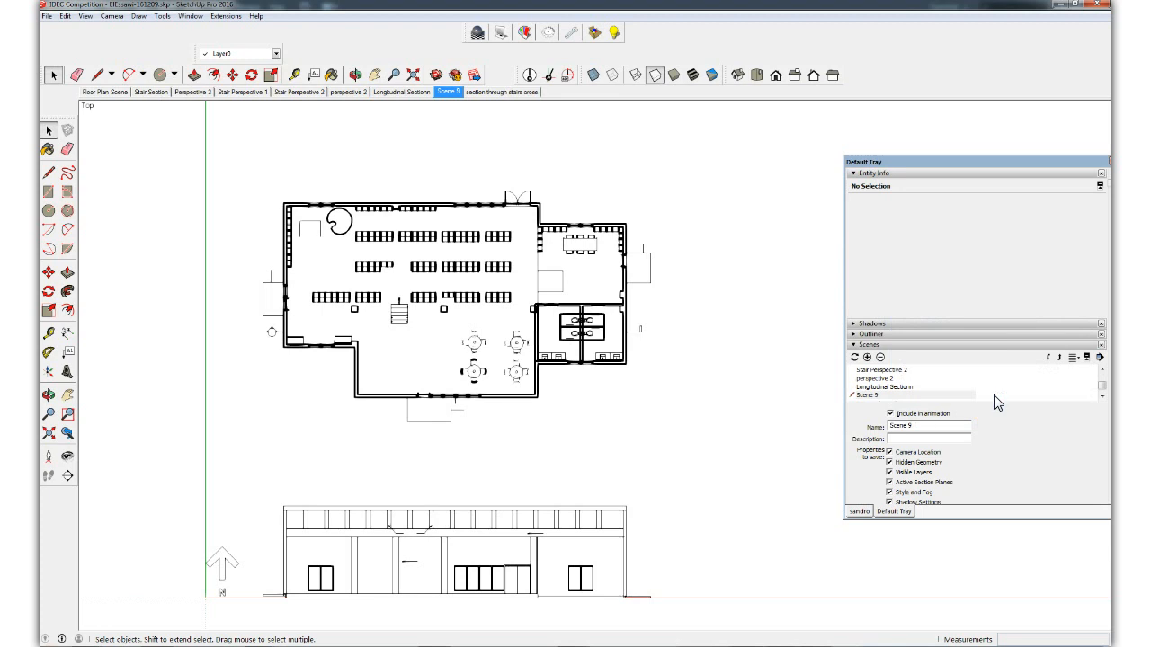
# Name the new scene "illustrated floor plan p5" and save the model.
pyautogui.moveTo(966, 429); pyautogui.dragTo(844, 421)
pyautogui.write('illustrated floor plan pl')
pyautogui.press('Return')
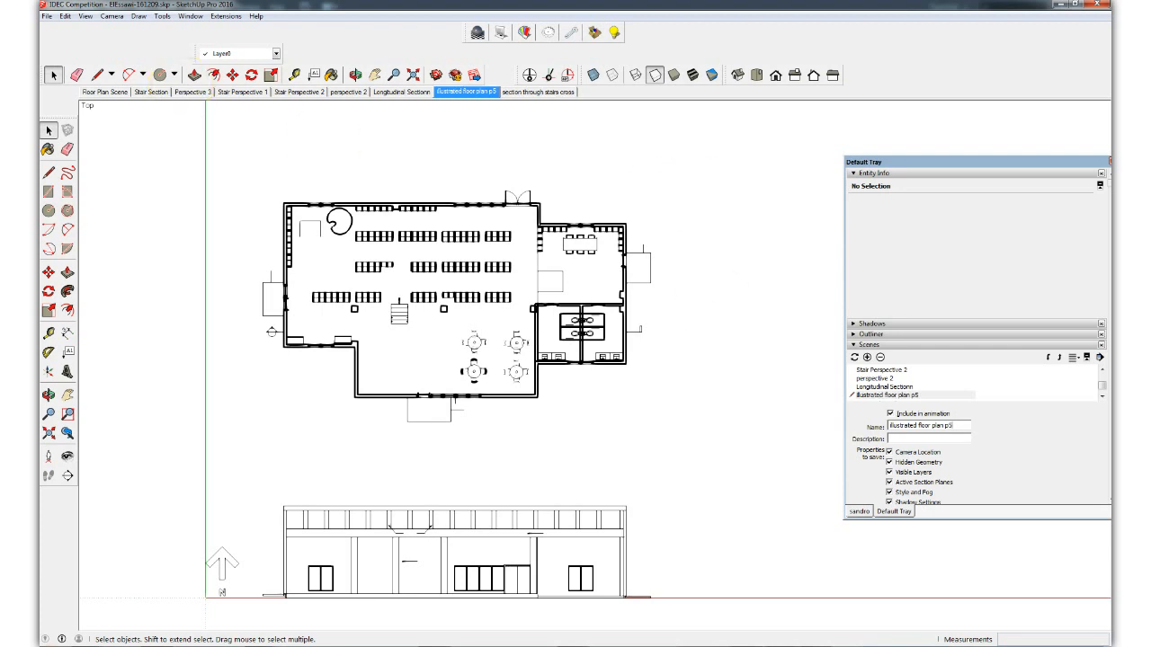
pyautogui.click(46, 16)
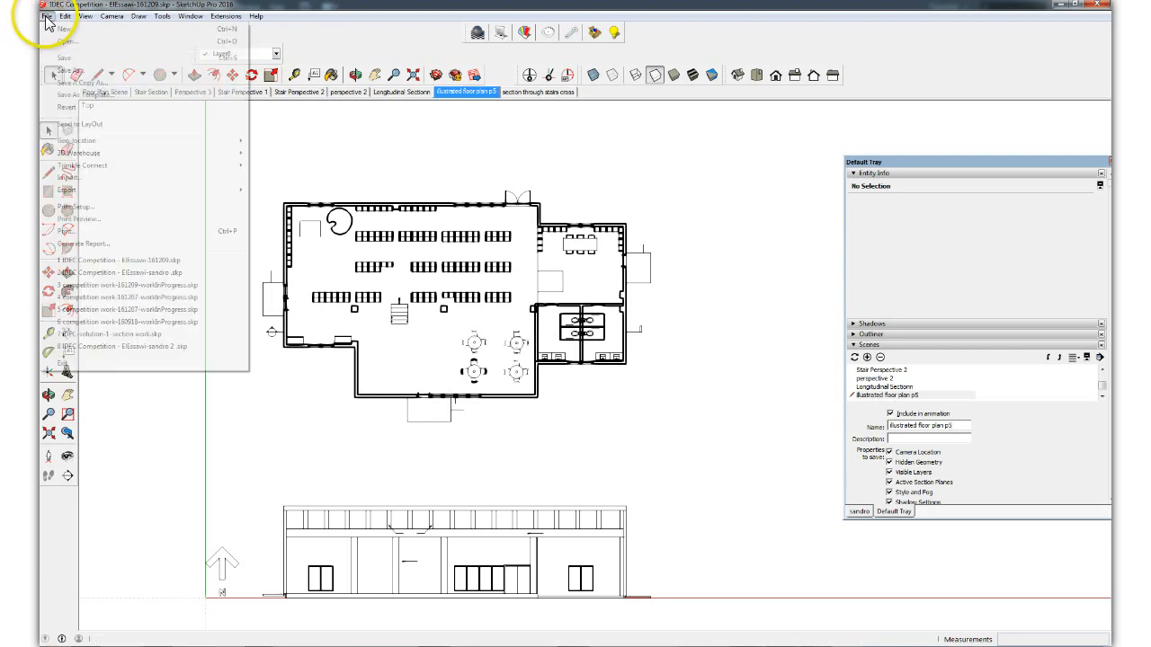
pyautogui.click(75, 68)
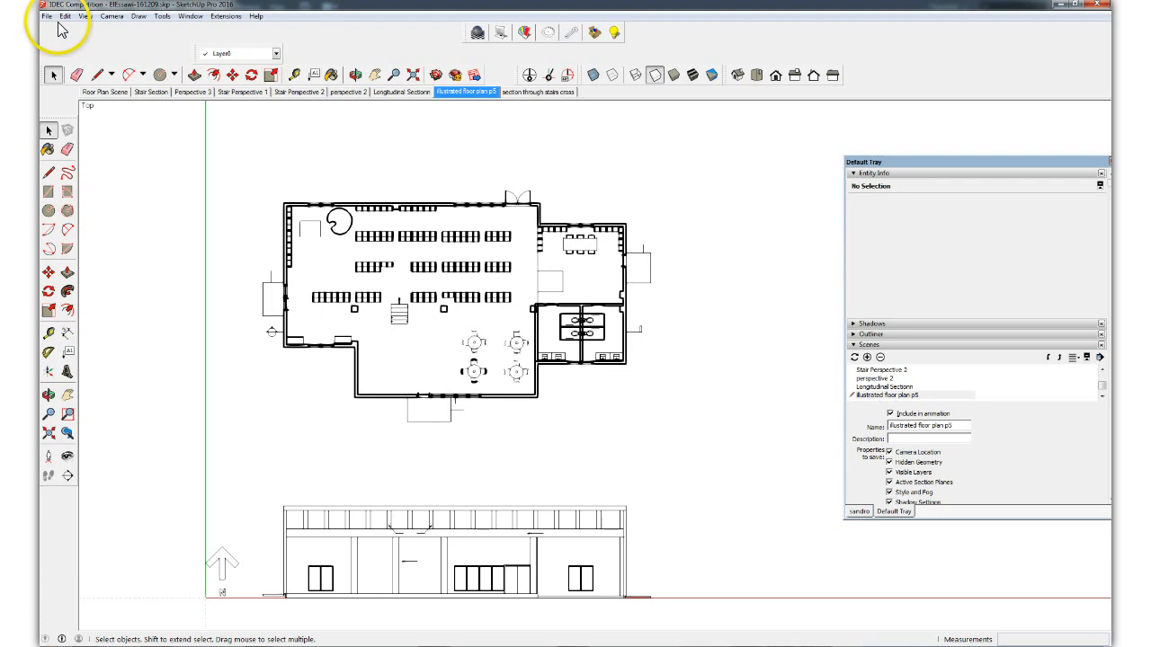
# Start a 2D graphic export of the scene with EPS File (*.eps) as the file type.
pyautogui.click(46, 17)
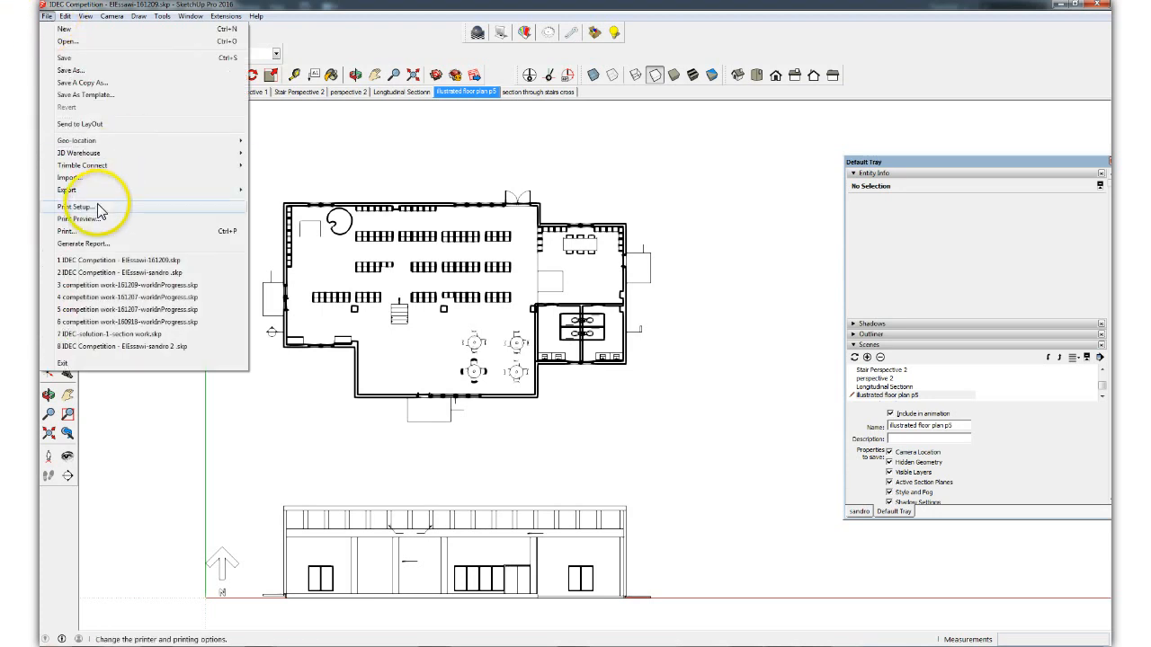
pyautogui.moveTo(243, 192)
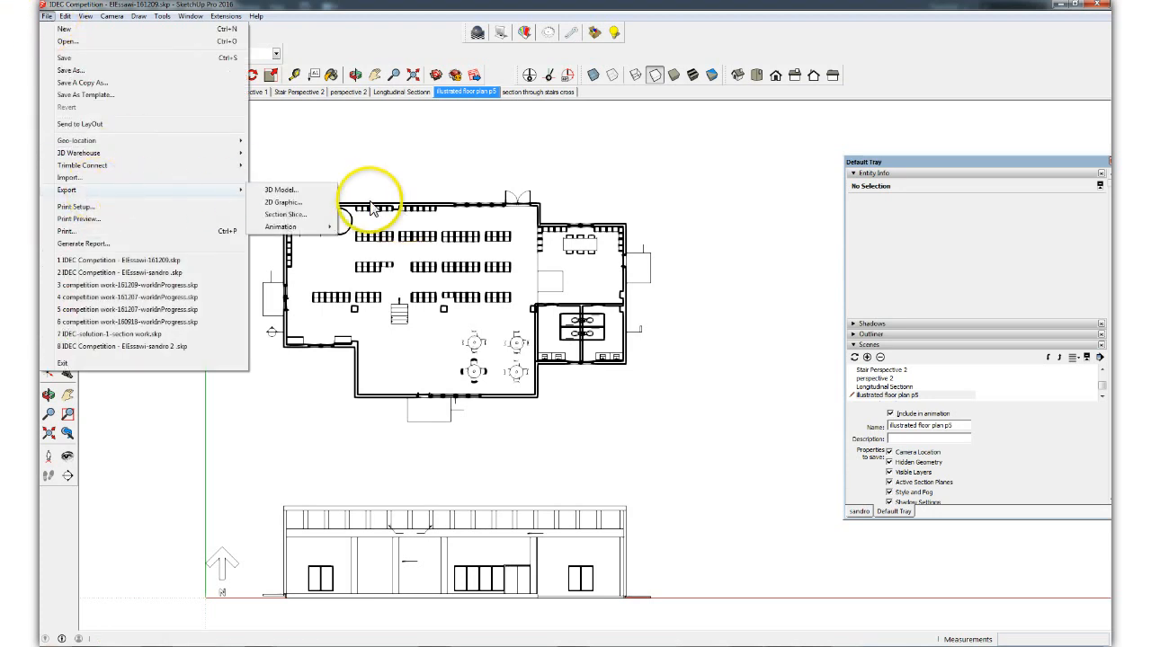
pyautogui.click(316, 202)
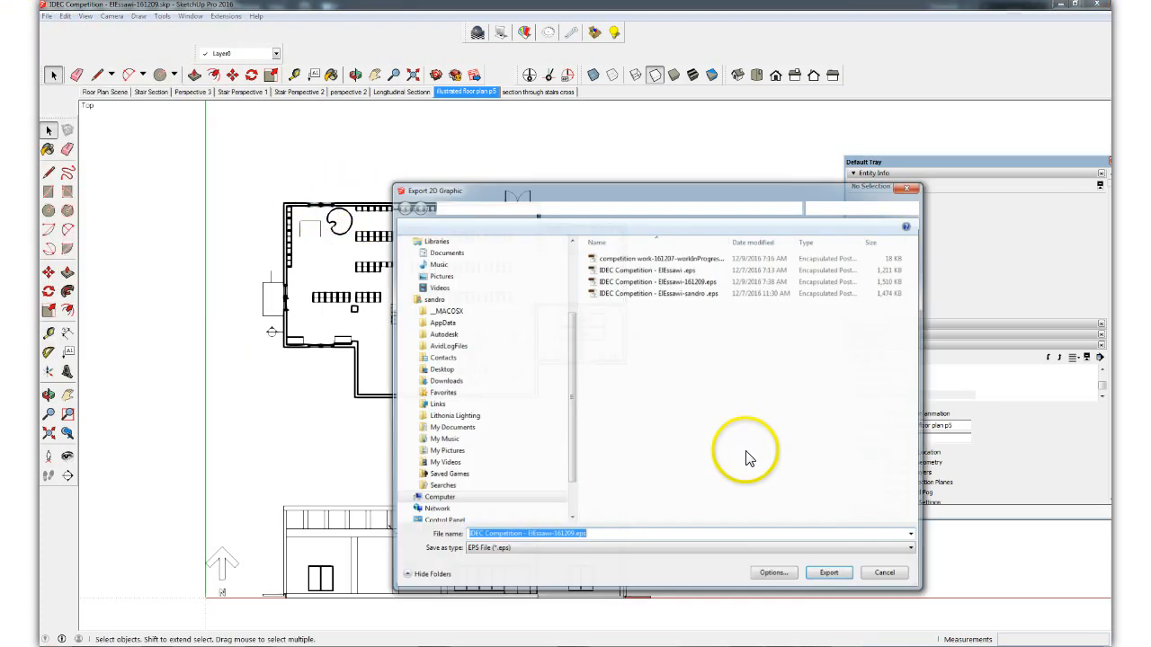
pyautogui.moveTo(598, 199); pyautogui.dragTo(760, 121)
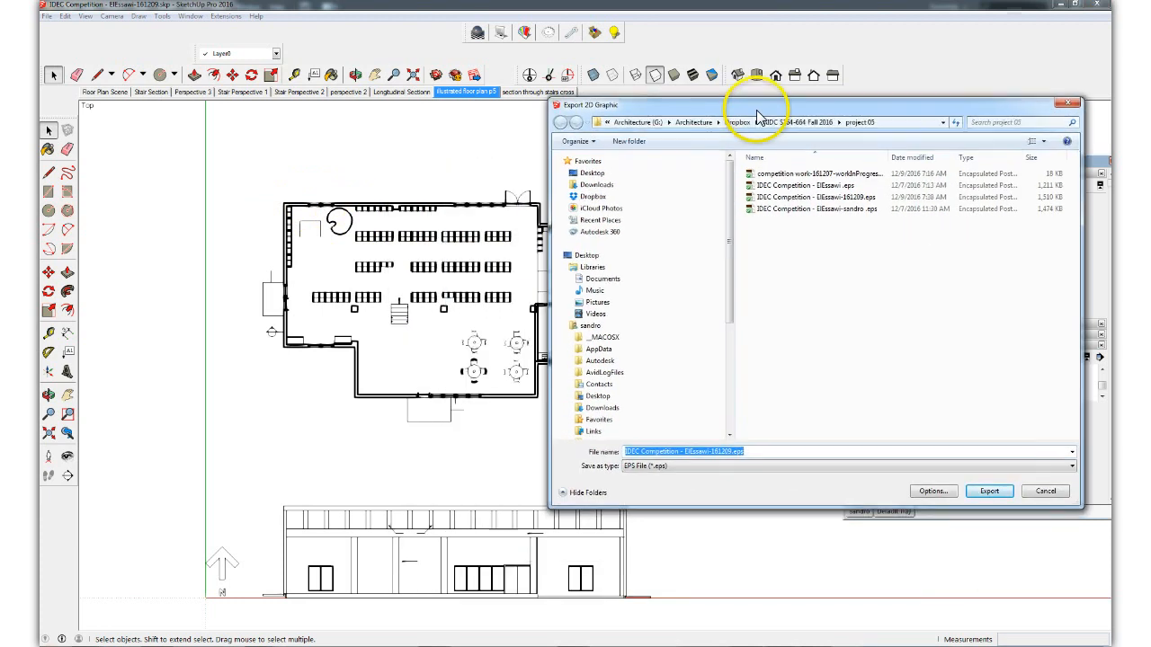
pyautogui.click(982, 468)
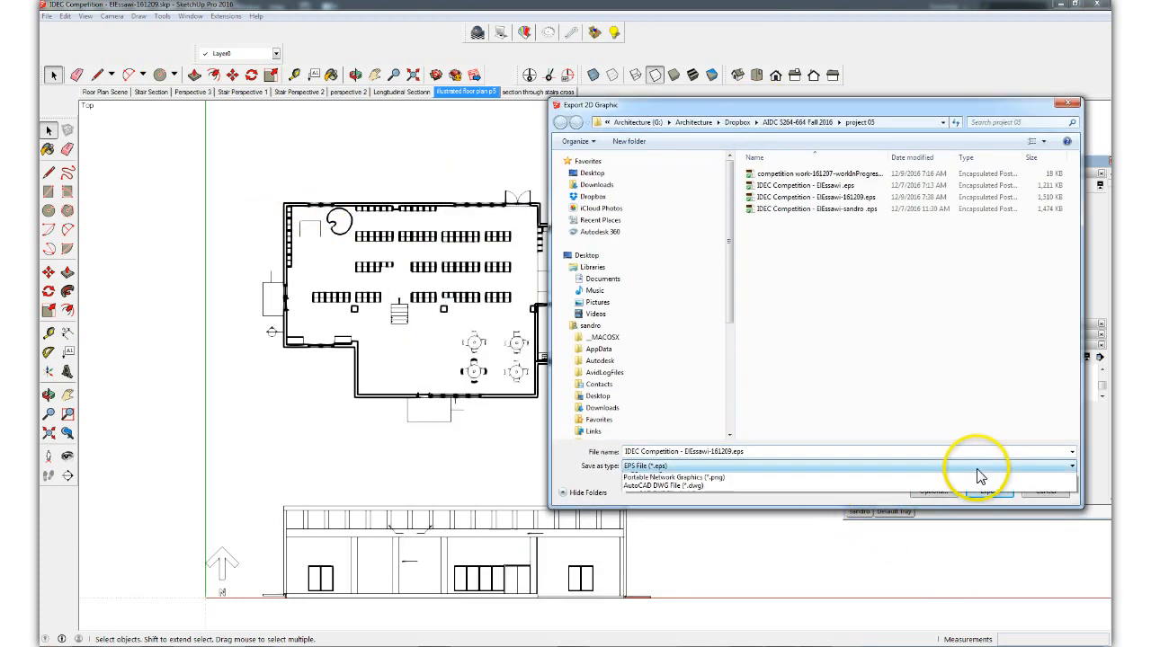
pyautogui.click(730, 493)
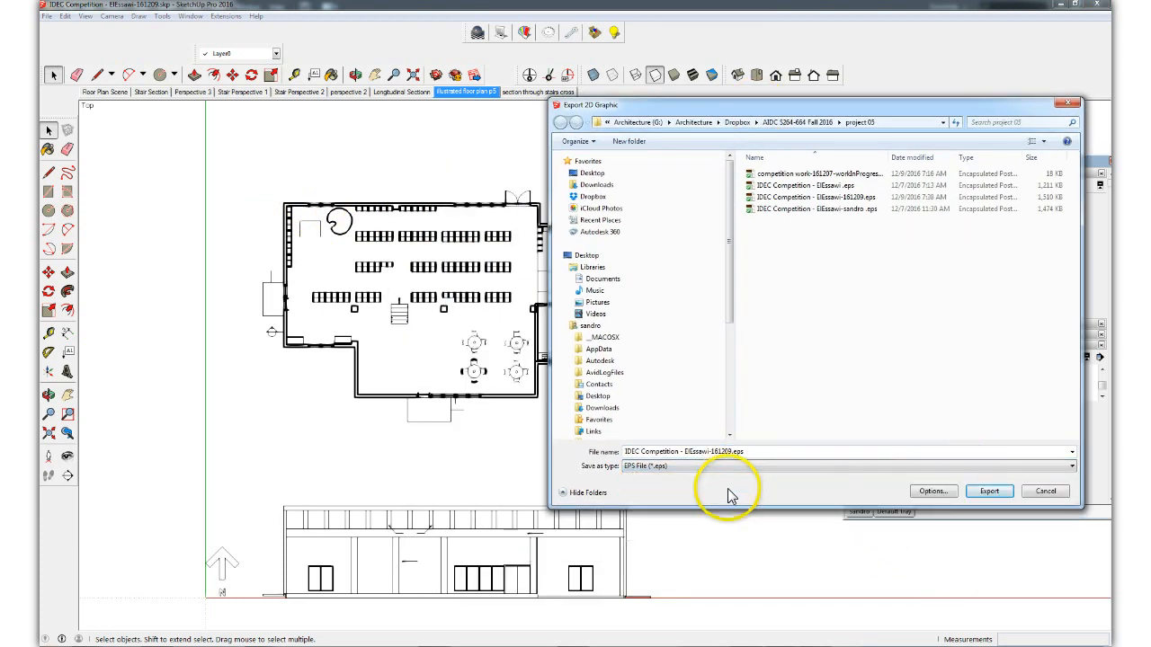
# Export the EPS at a scale of 1 inch to 4 feet, with "-a" added to the end of the file name.
pyautogui.click(933, 492)
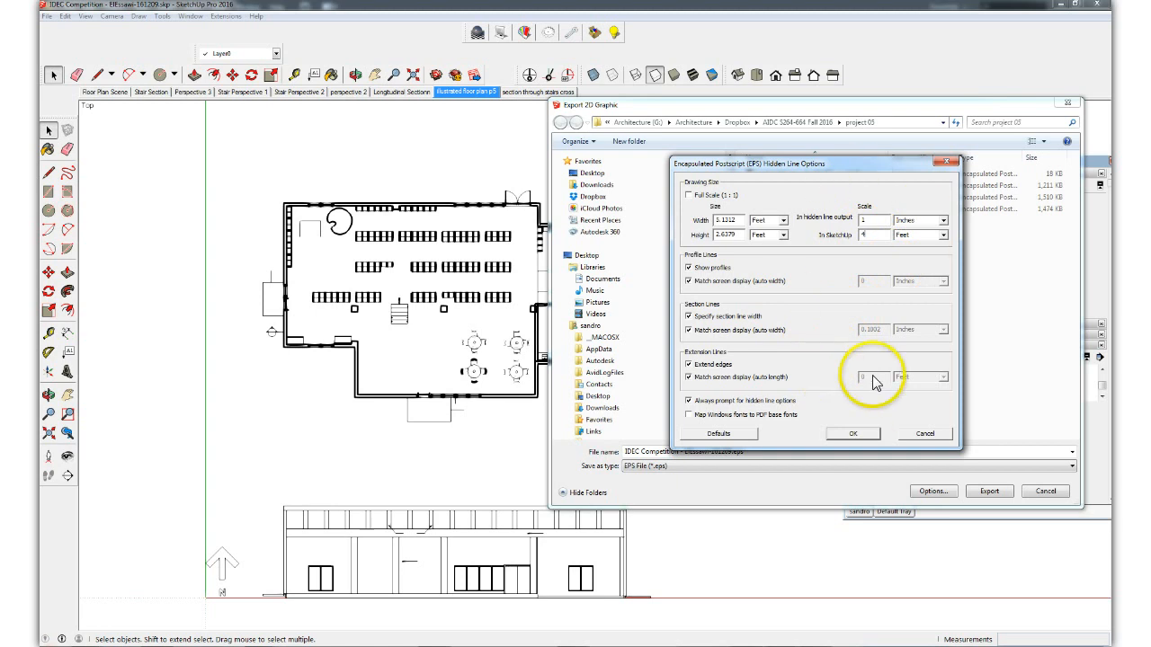
pyautogui.click(855, 435)
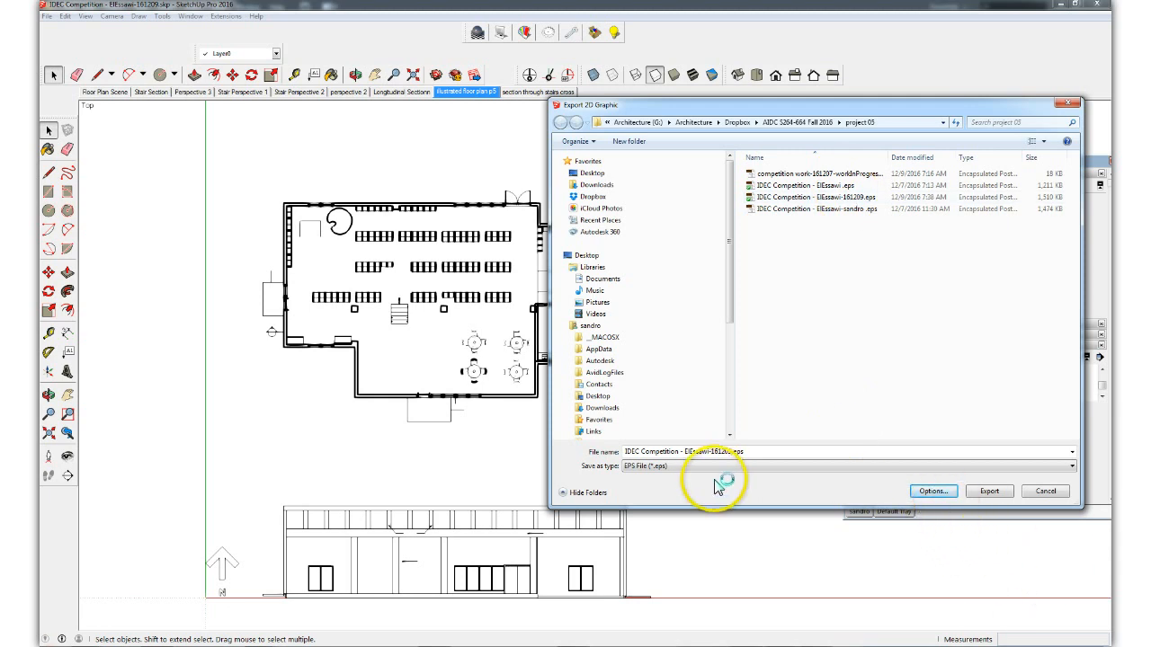
pyautogui.click(730, 451)
pyautogui.click(730, 451)
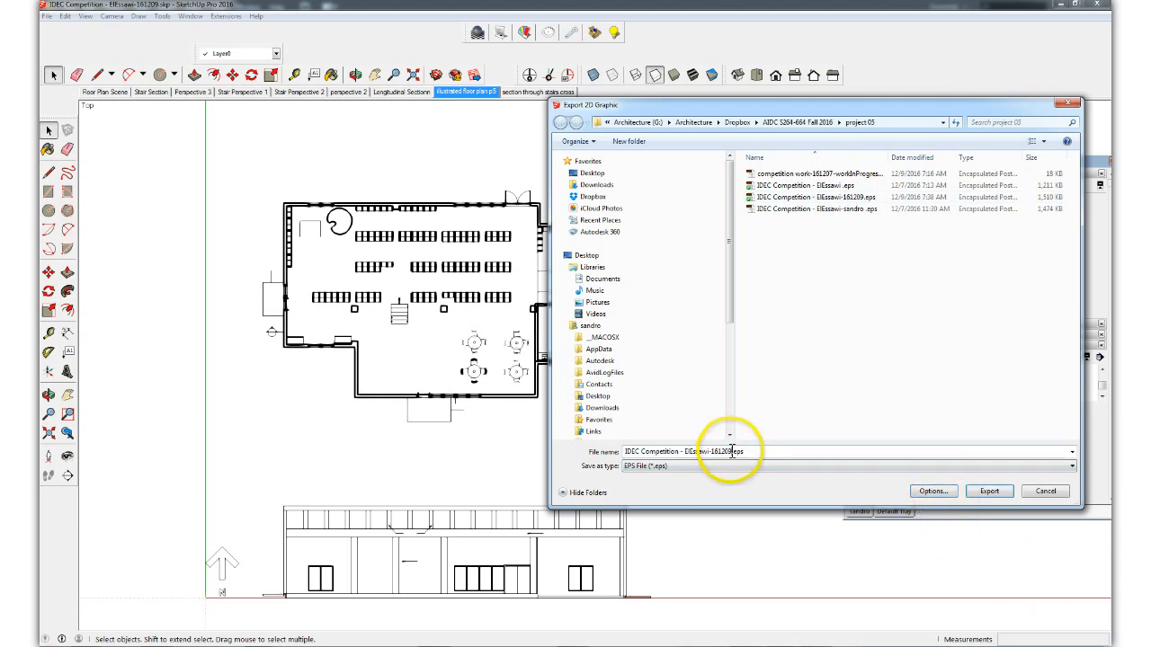
pyautogui.write('-a')
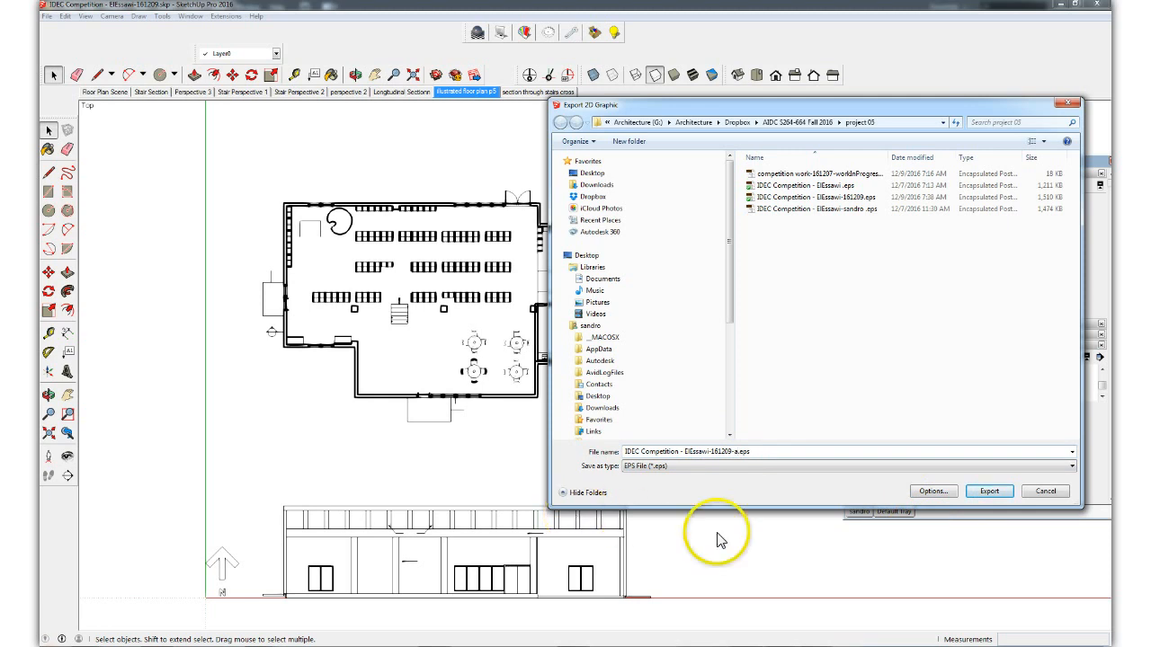
pyautogui.click(987, 493)
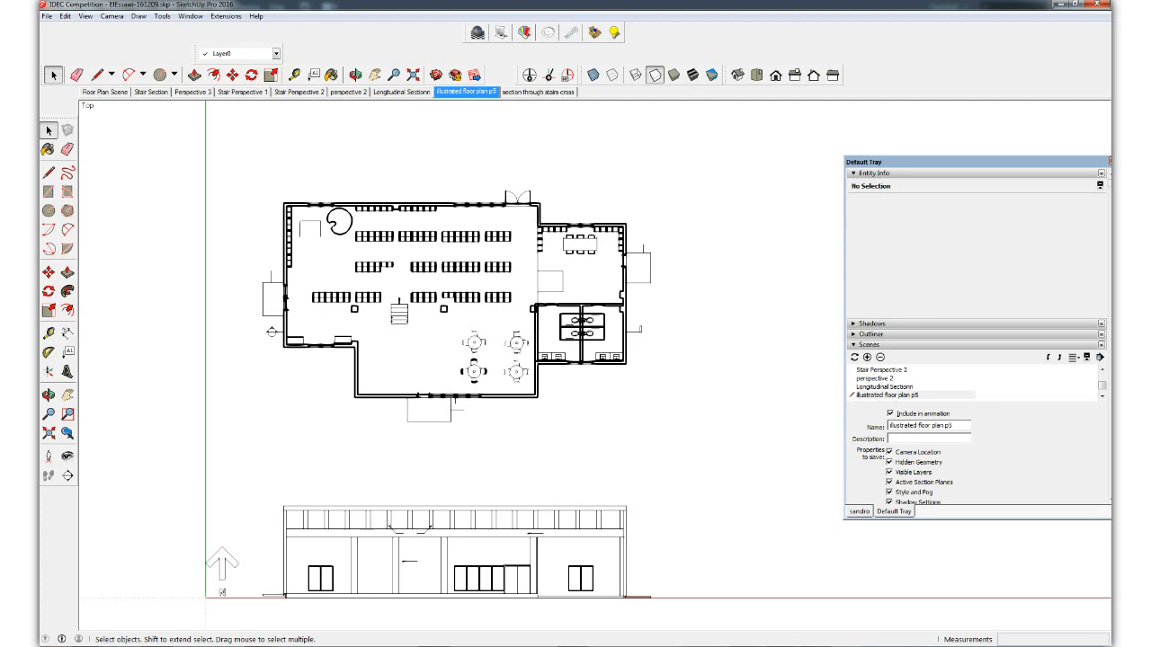
# Switch to Illustrator and open the newly exported EPS file ending in "-a" from the project 05 folder.
pyautogui.click(436, 646)
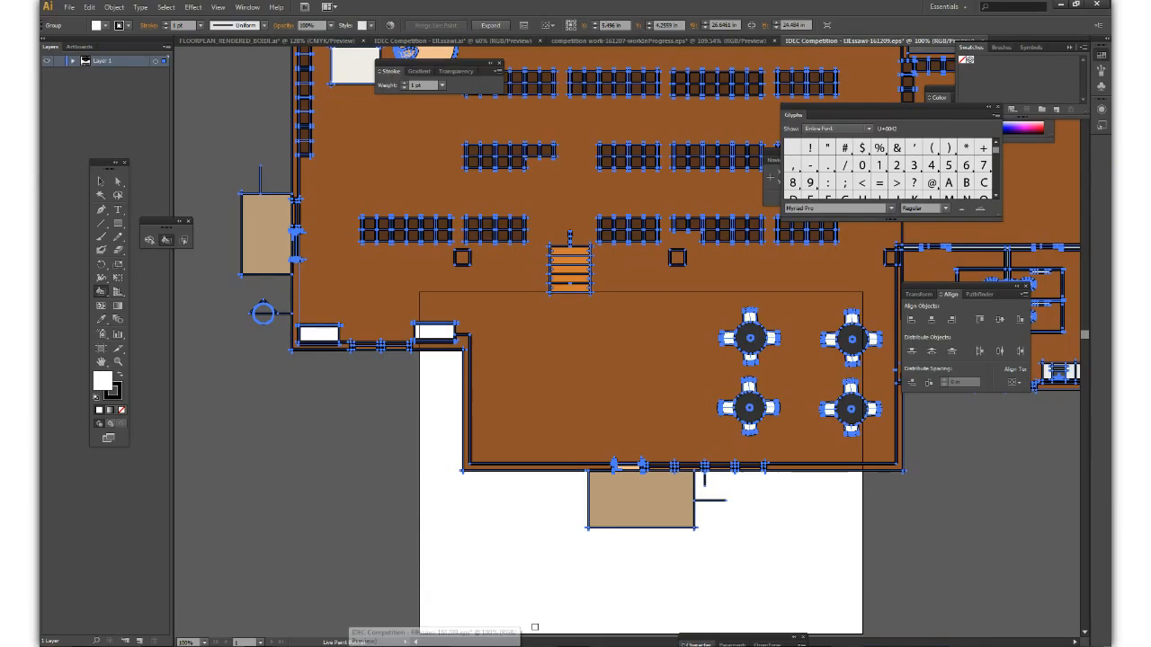
pyautogui.click(68, 13)
pyautogui.click(79, 45)
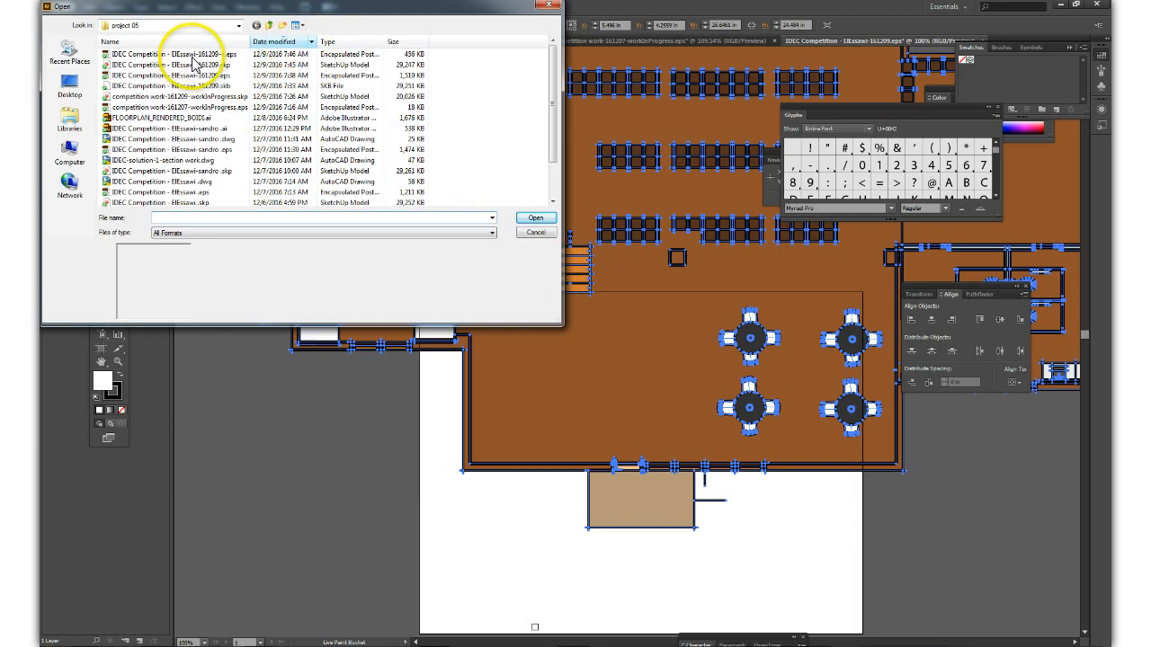
pyautogui.click(193, 55)
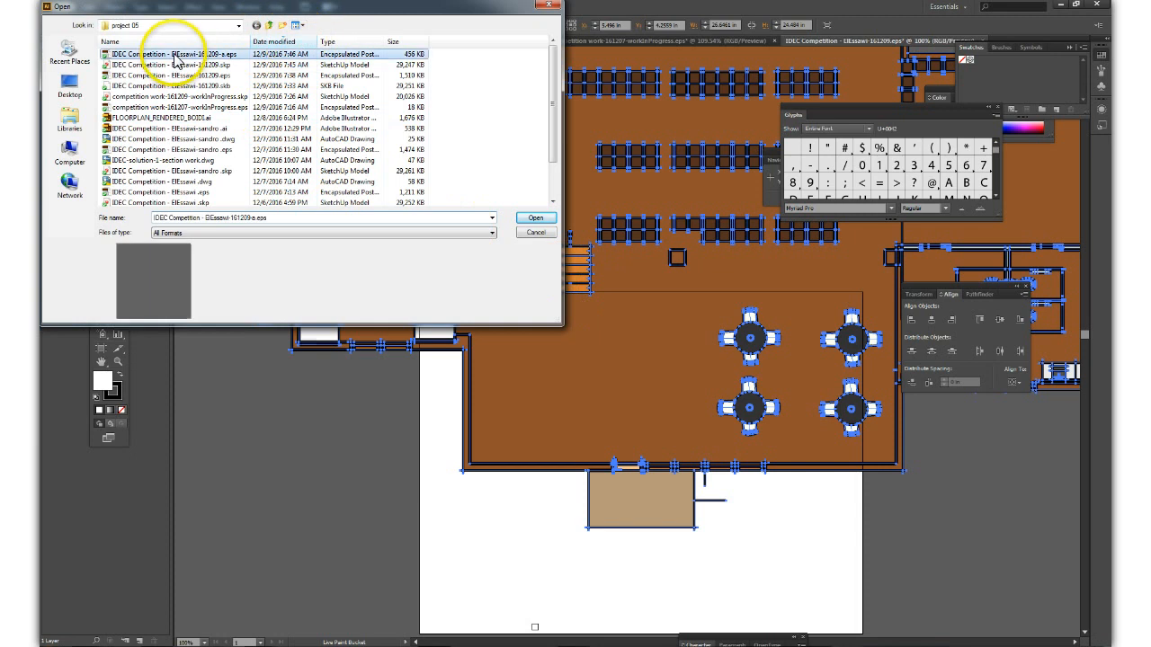
pyautogui.click(535, 220)
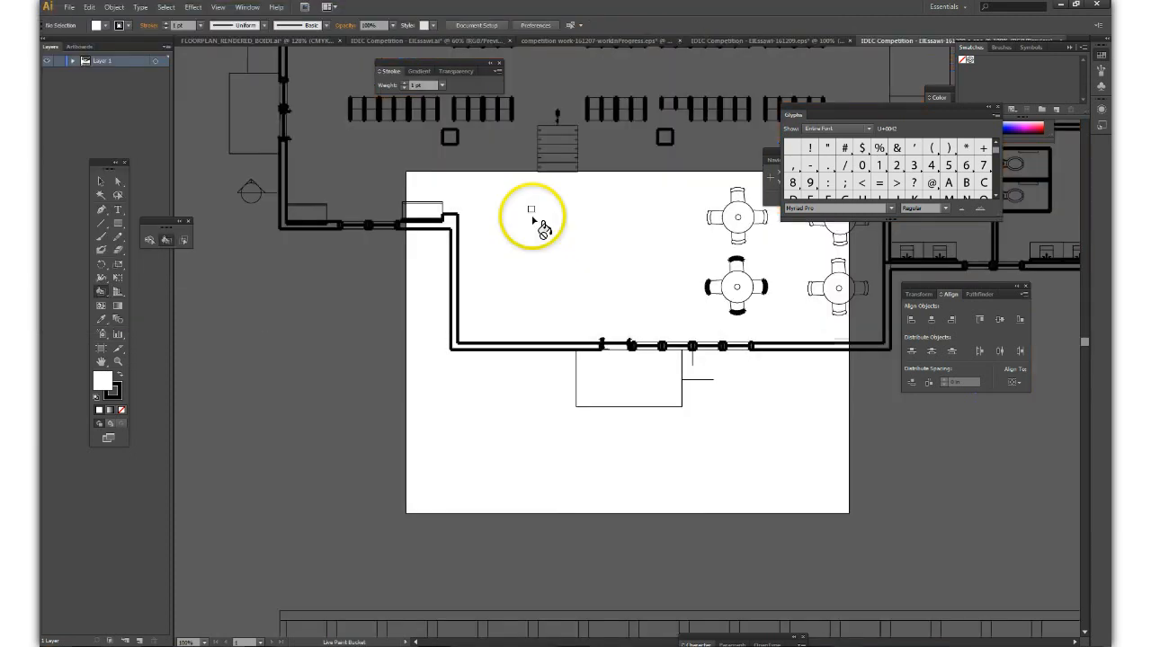
# Select the grouped floor plan linework and convert it into a Live Paint group with the Live Paint Bucket.
pyautogui.scroll(3, 488, 506)
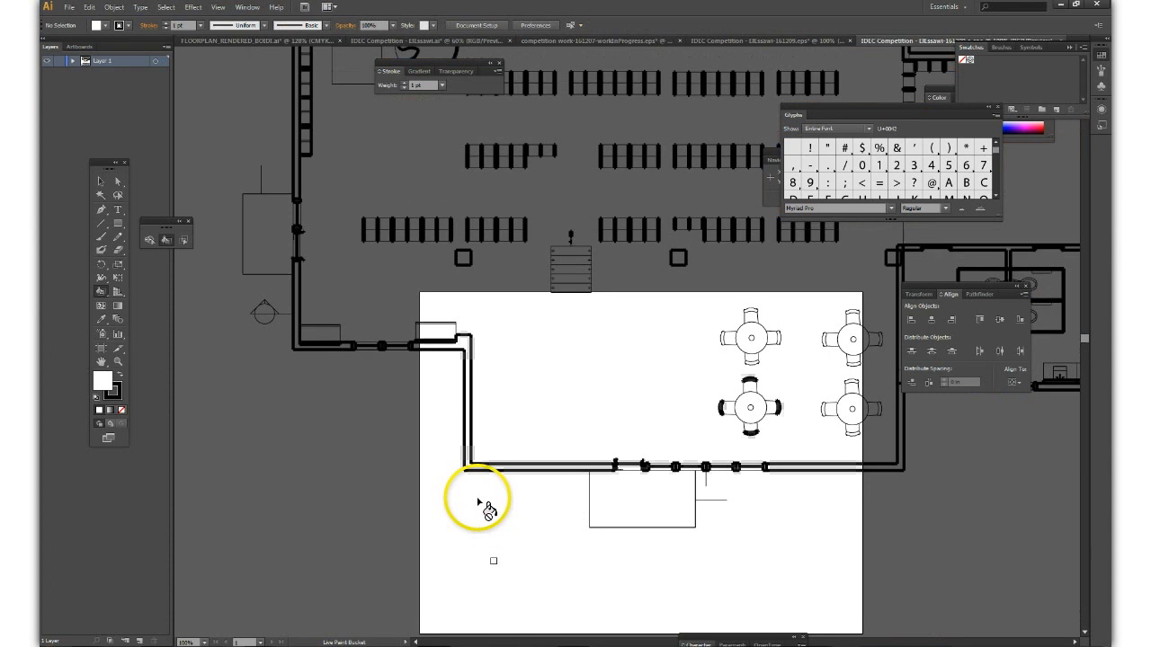
pyautogui.scroll(1, 486, 503)
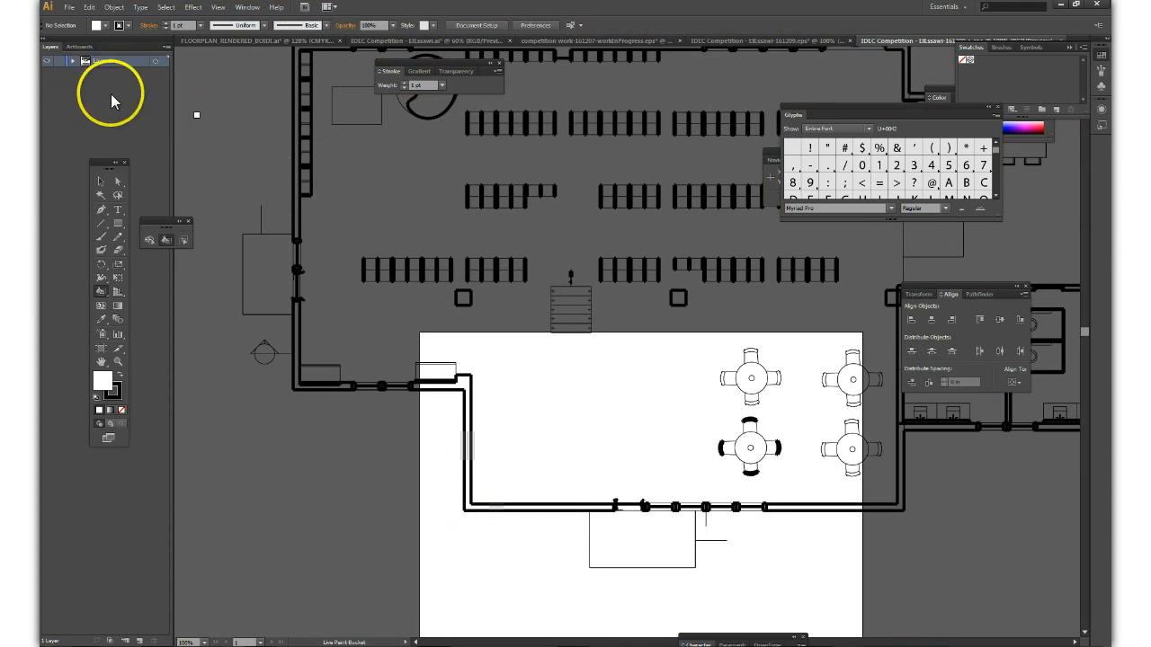
pyautogui.click(101, 183)
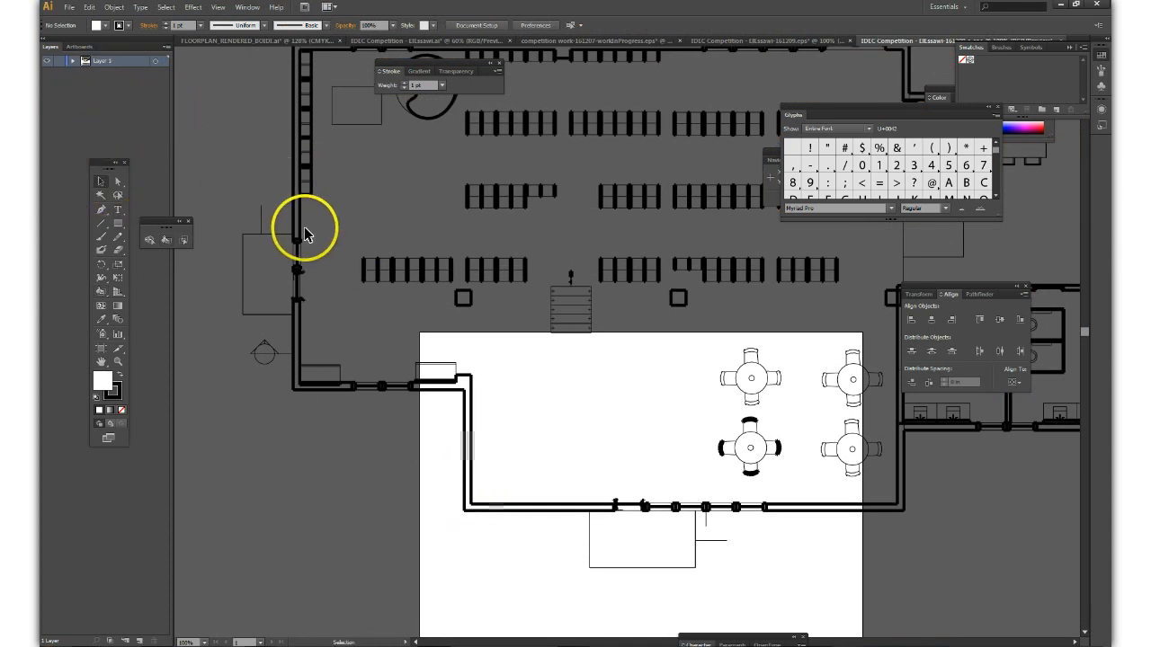
pyautogui.click(300, 233)
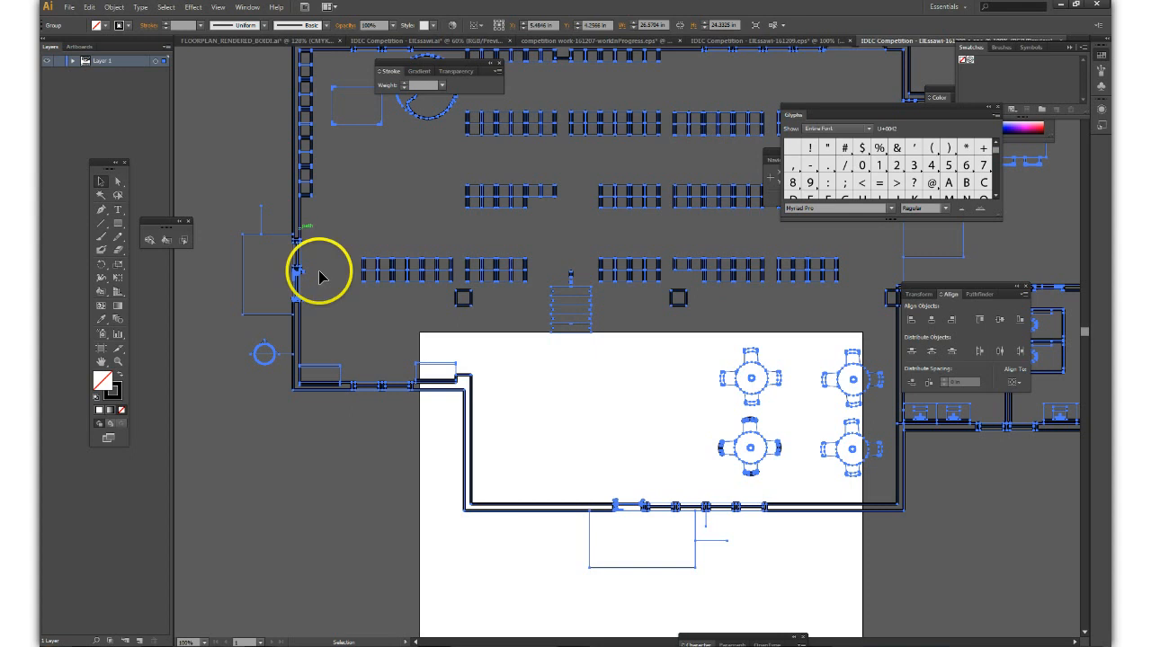
pyautogui.scroll(1, 378, 306)
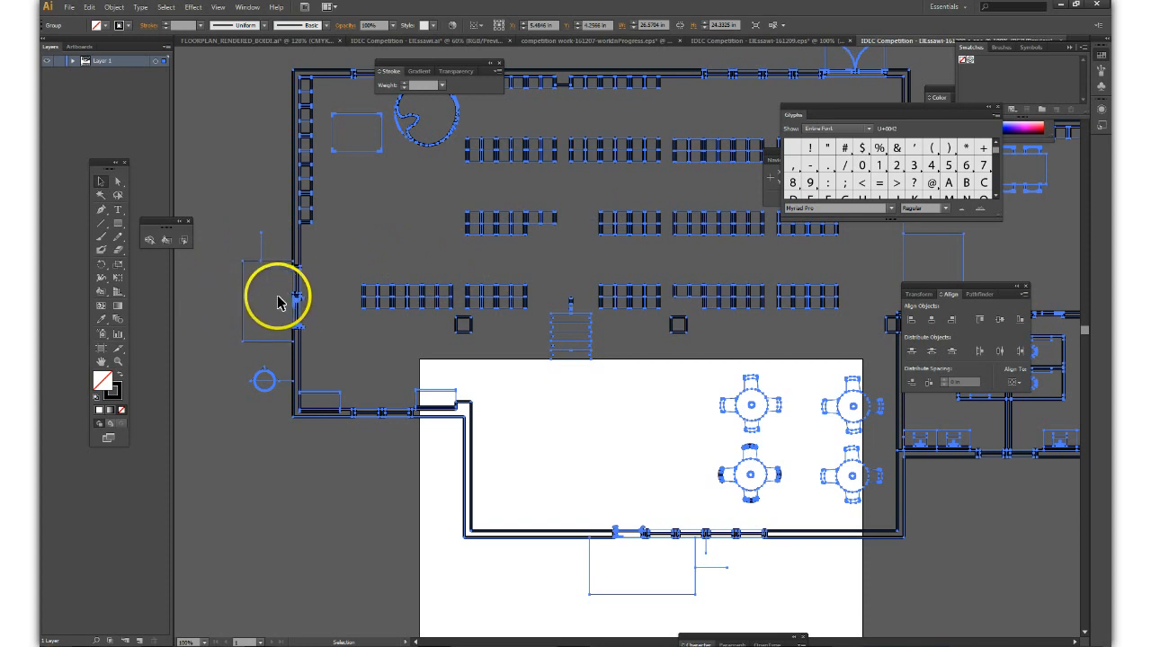
pyautogui.click(102, 295)
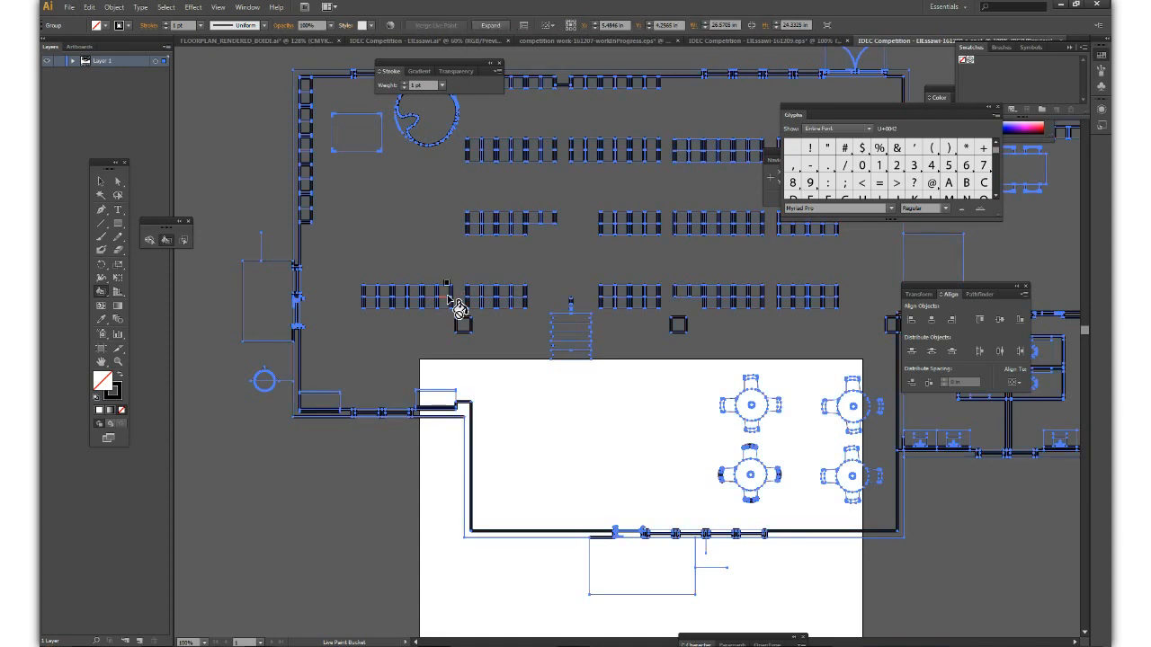
pyautogui.click(430, 276)
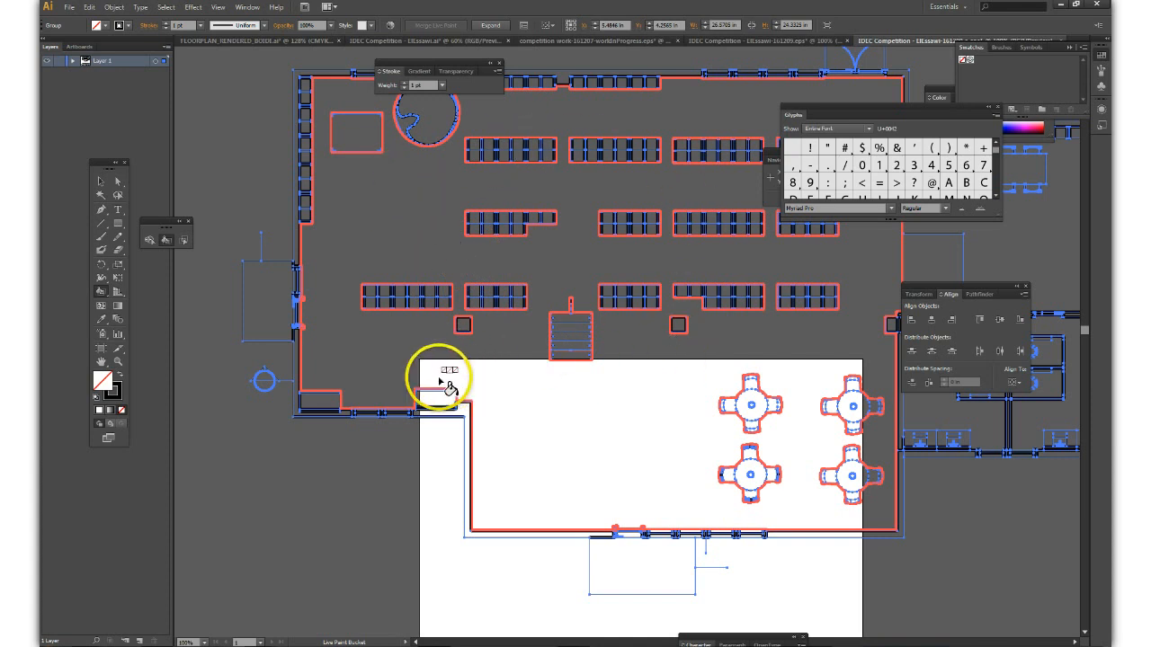
# Choose black (000000) as the paint colour for the Live Paint Bucket in the Color Picker.
pyautogui.click(296, 141)
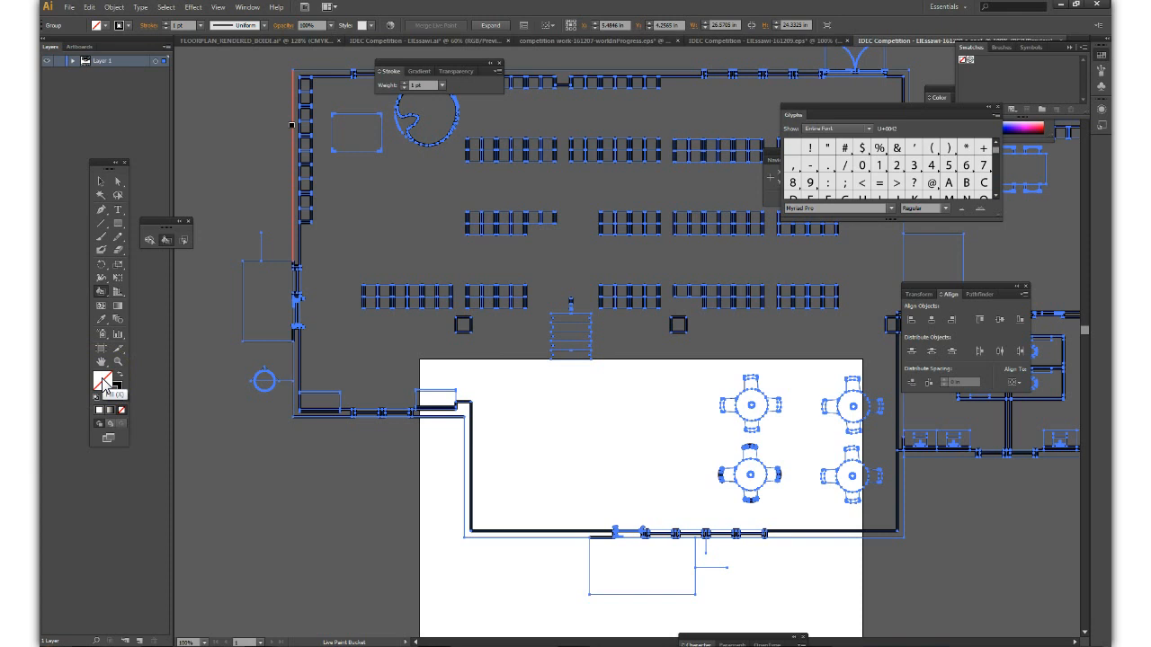
pyautogui.doubleClick(107, 386)
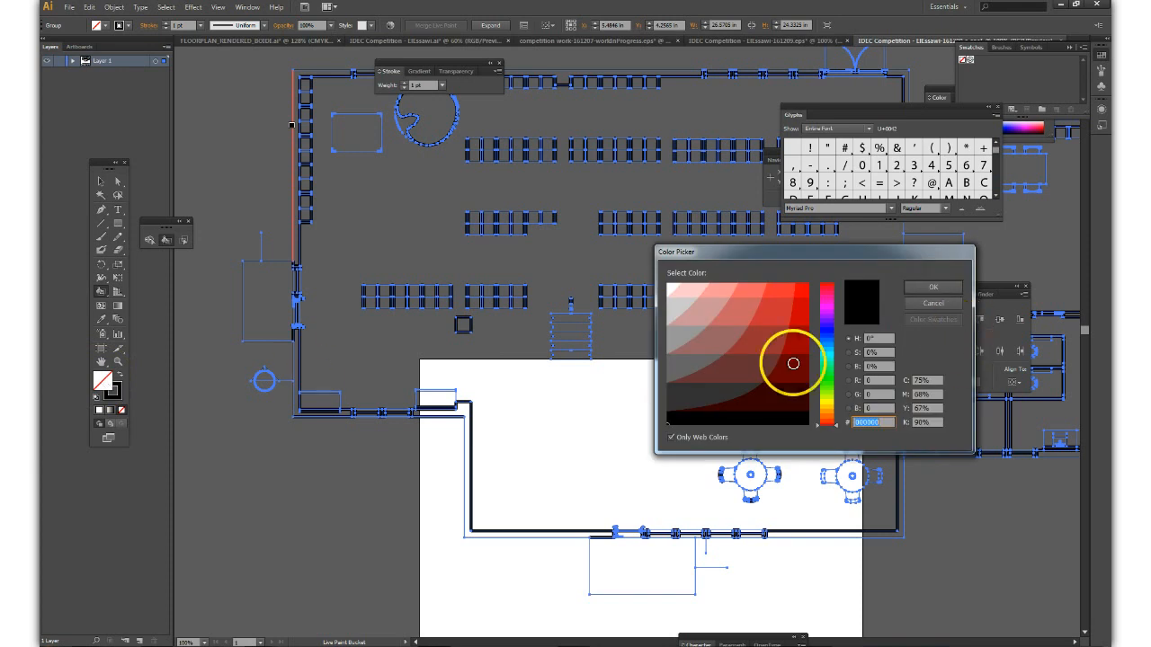
pyautogui.click(768, 407)
pyautogui.moveTo(793, 422); pyautogui.dragTo(816, 429)
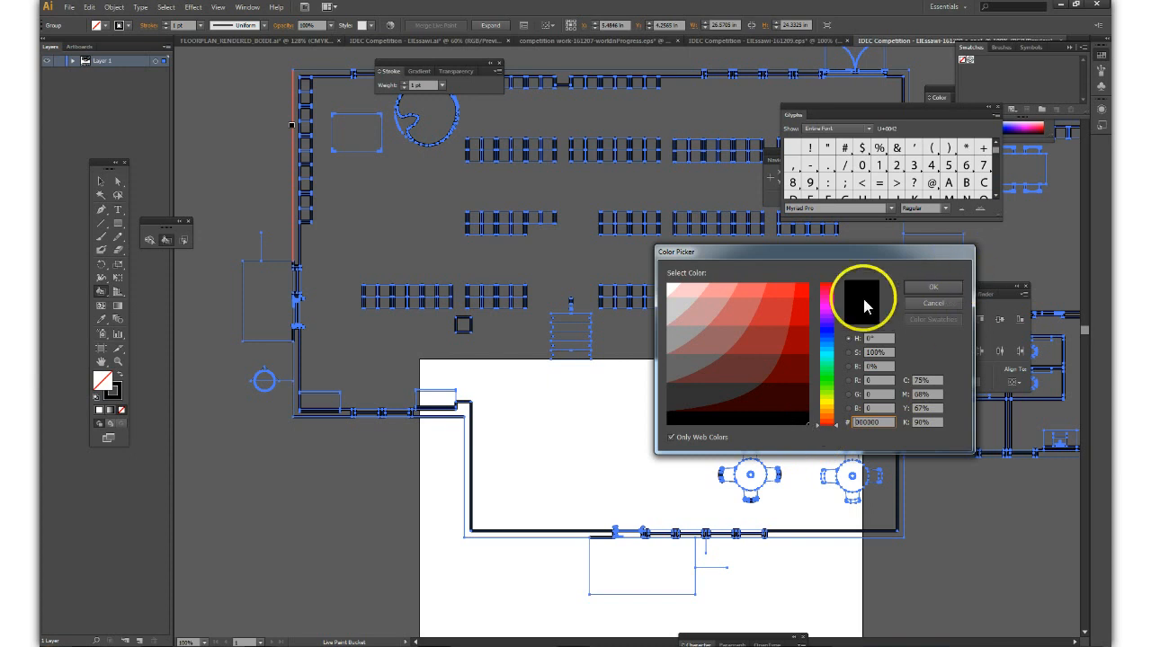
pyautogui.click(926, 288)
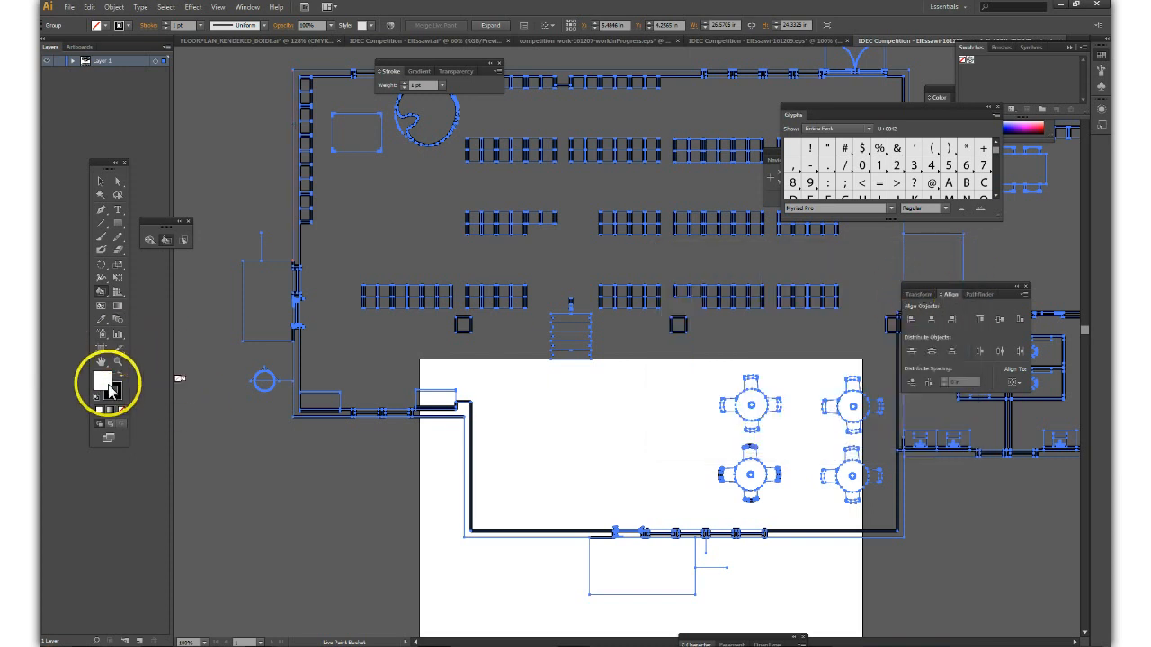
# Change the Live Paint fill from white to black (000000).
pyautogui.doubleClick(102, 384)
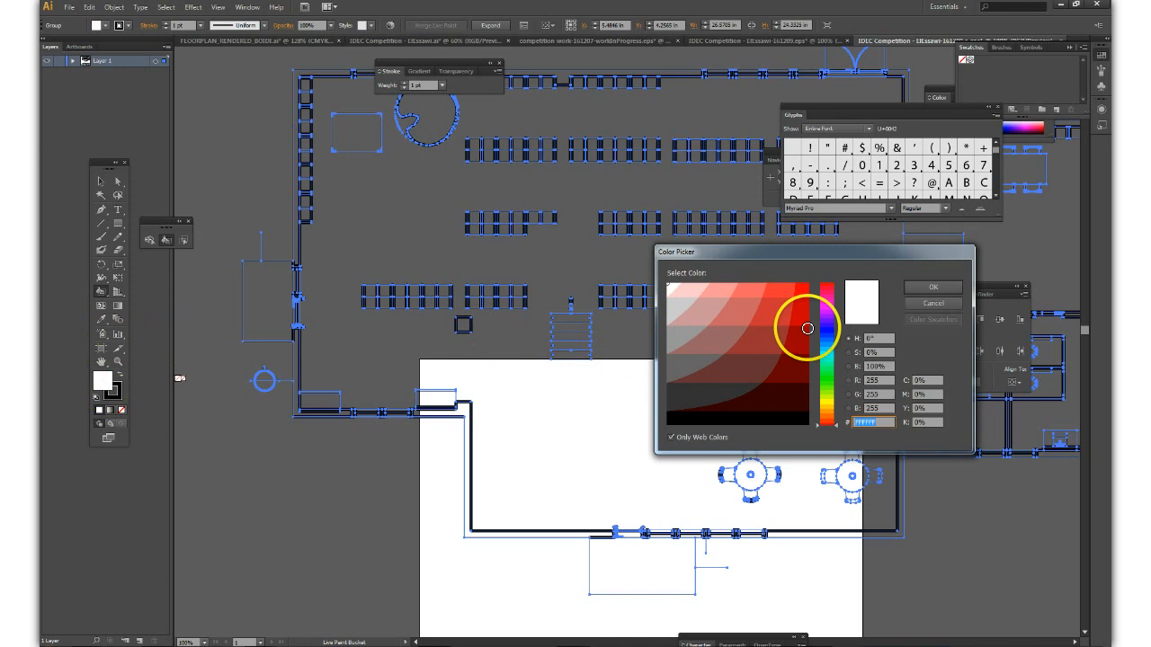
pyautogui.click(771, 394)
pyautogui.moveTo(770, 394); pyautogui.dragTo(803, 423)
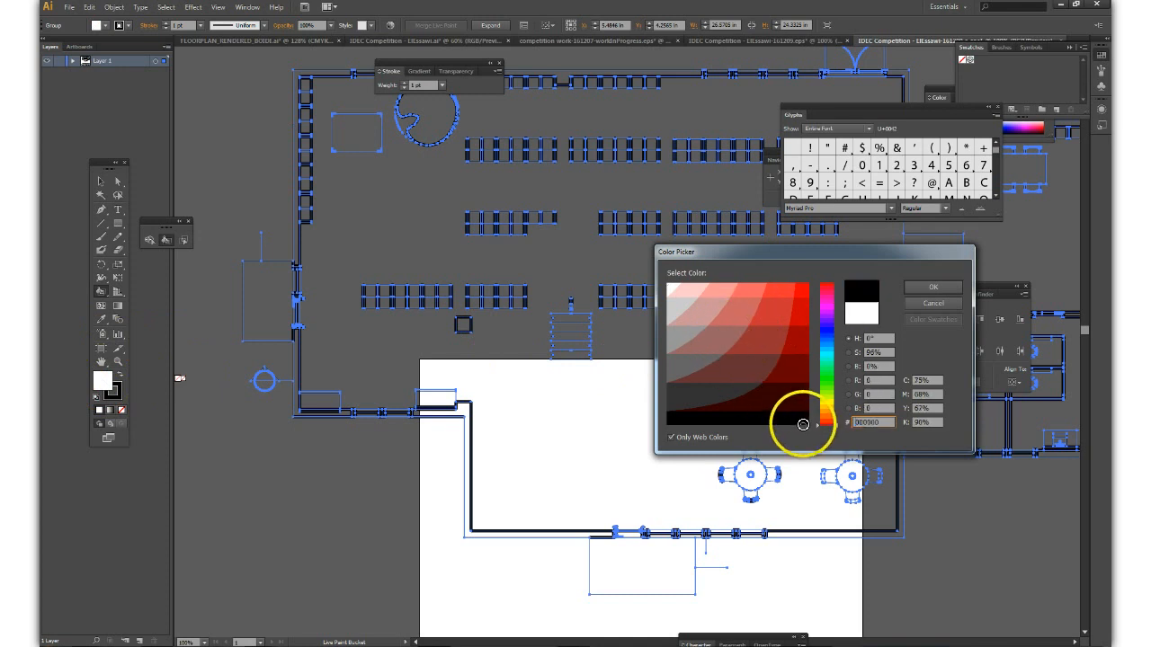
pyautogui.click(931, 285)
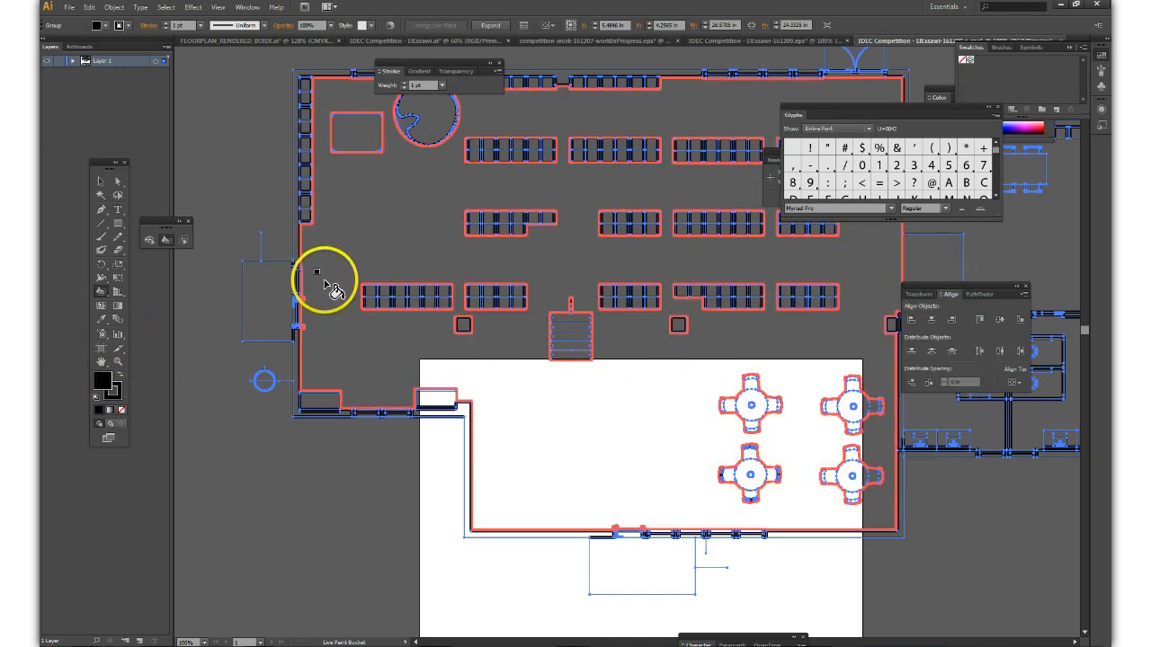
# Fill the main hall's outer walls with black along its west side, the stepped southwest corner and the south side.
pyautogui.click(295, 216)
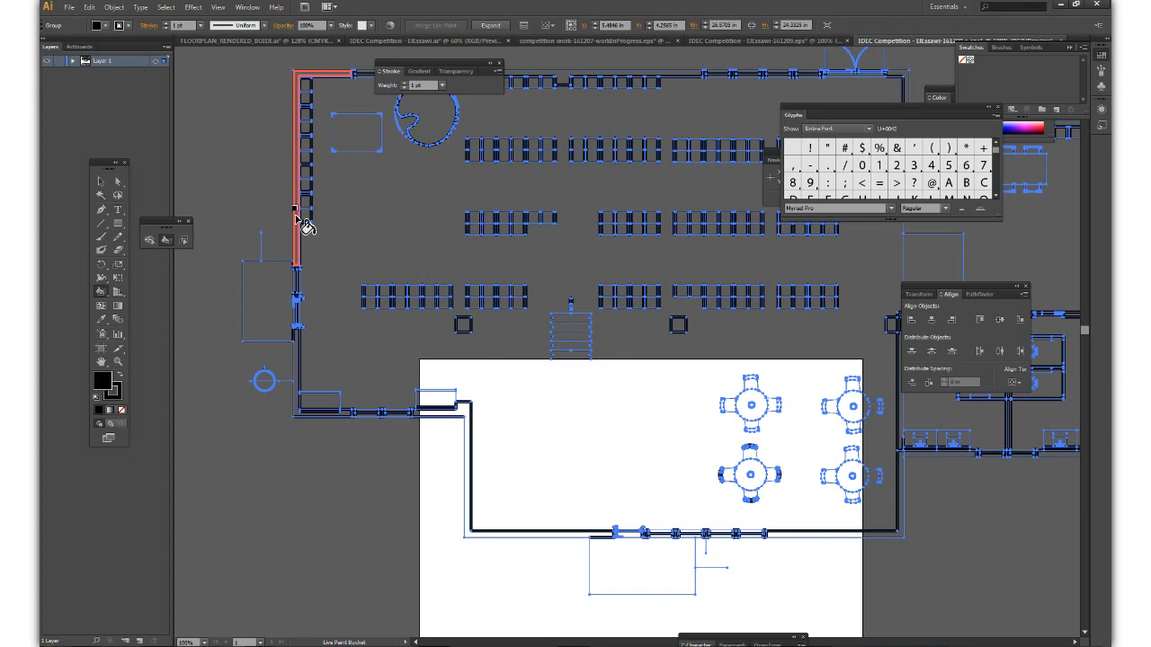
pyautogui.click(296, 217)
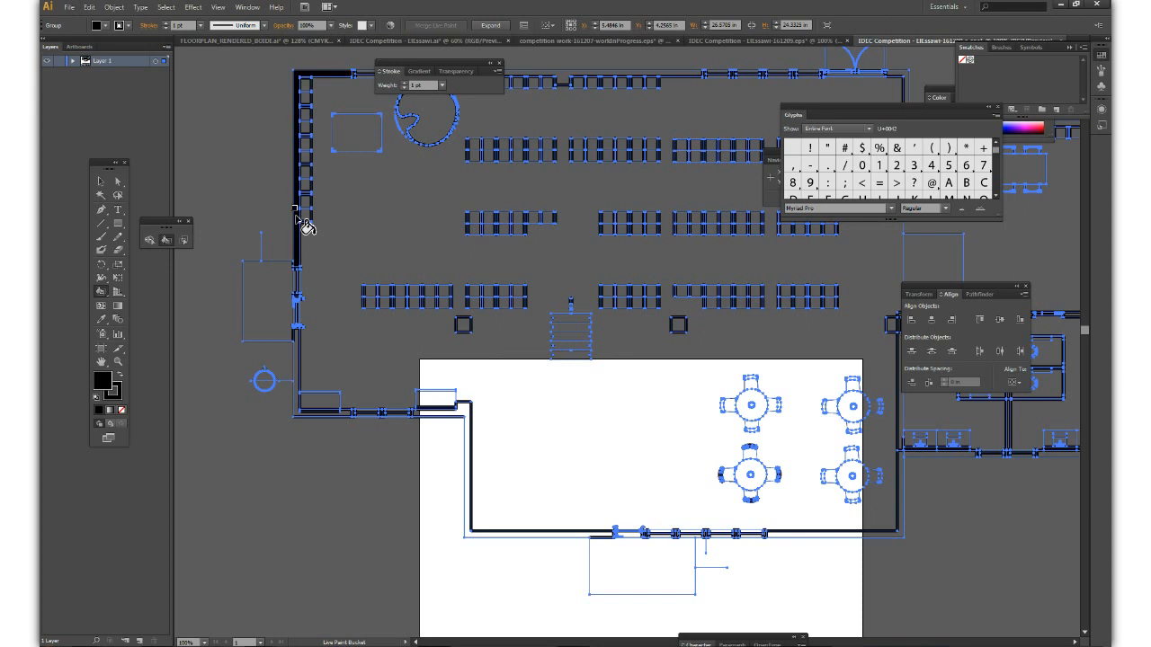
pyautogui.click(300, 377)
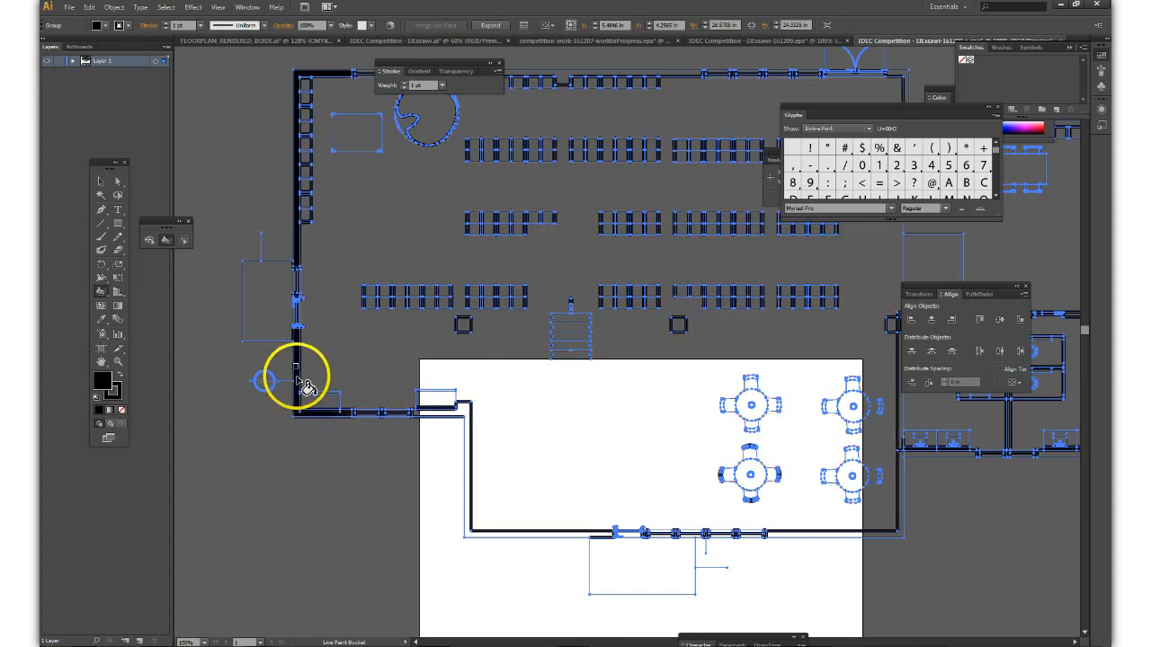
pyautogui.click(428, 407)
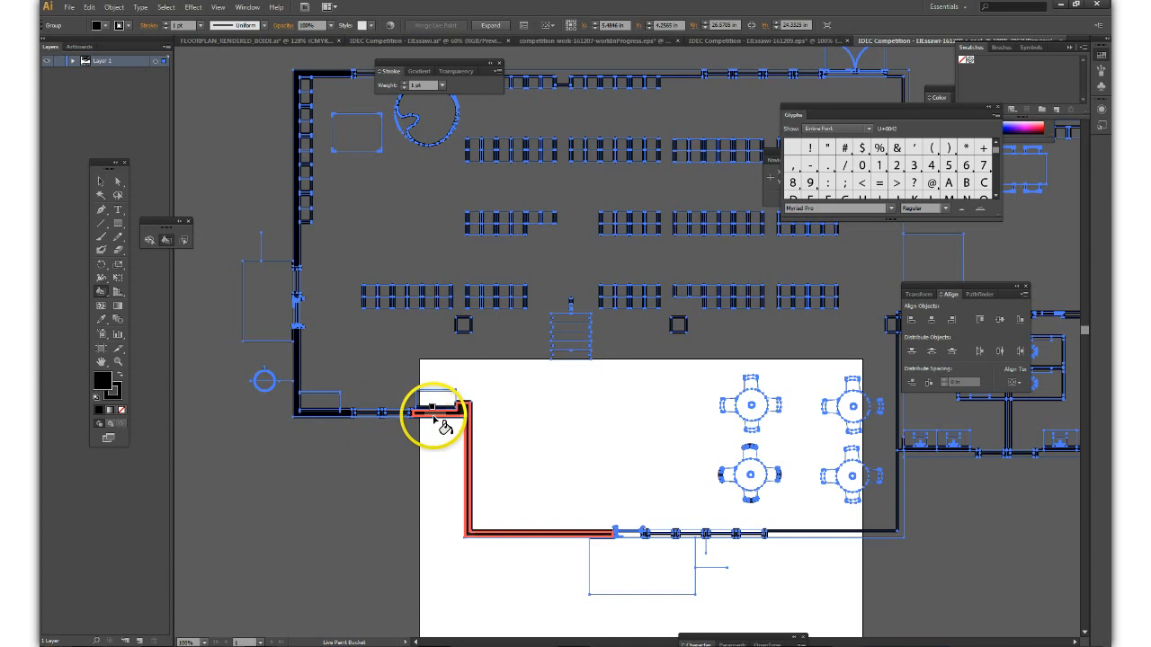
pyautogui.click(829, 536)
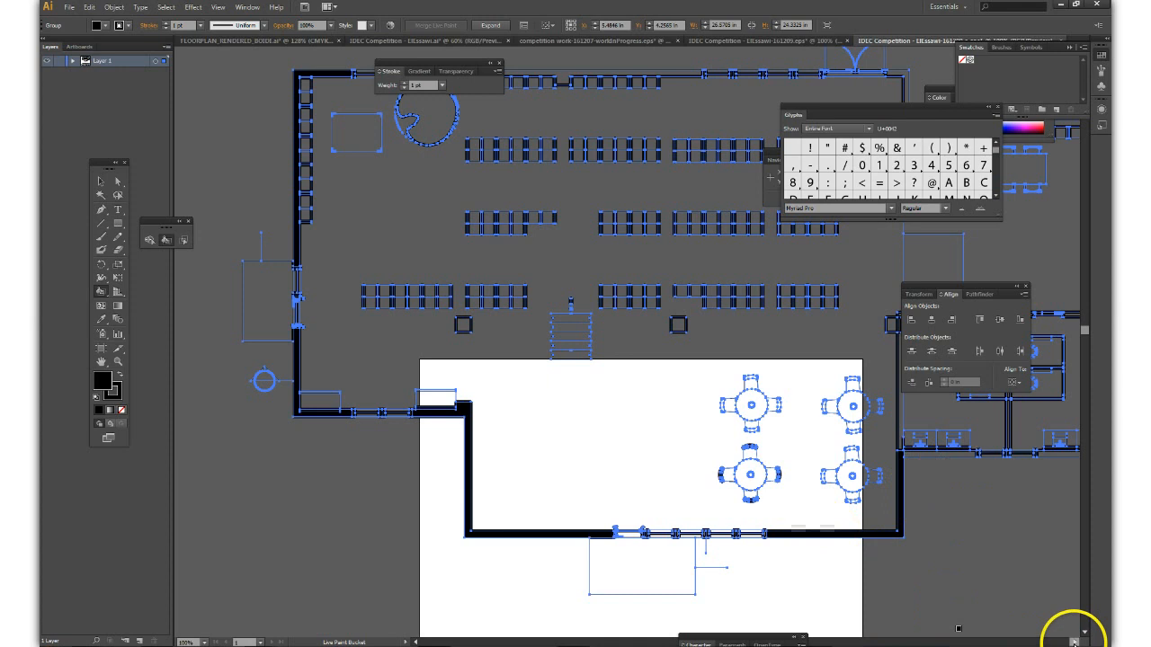
# Fill the south wall segments and the connected east wall of the restroom wing with black.
pyautogui.hscroll(5, 963, 609)
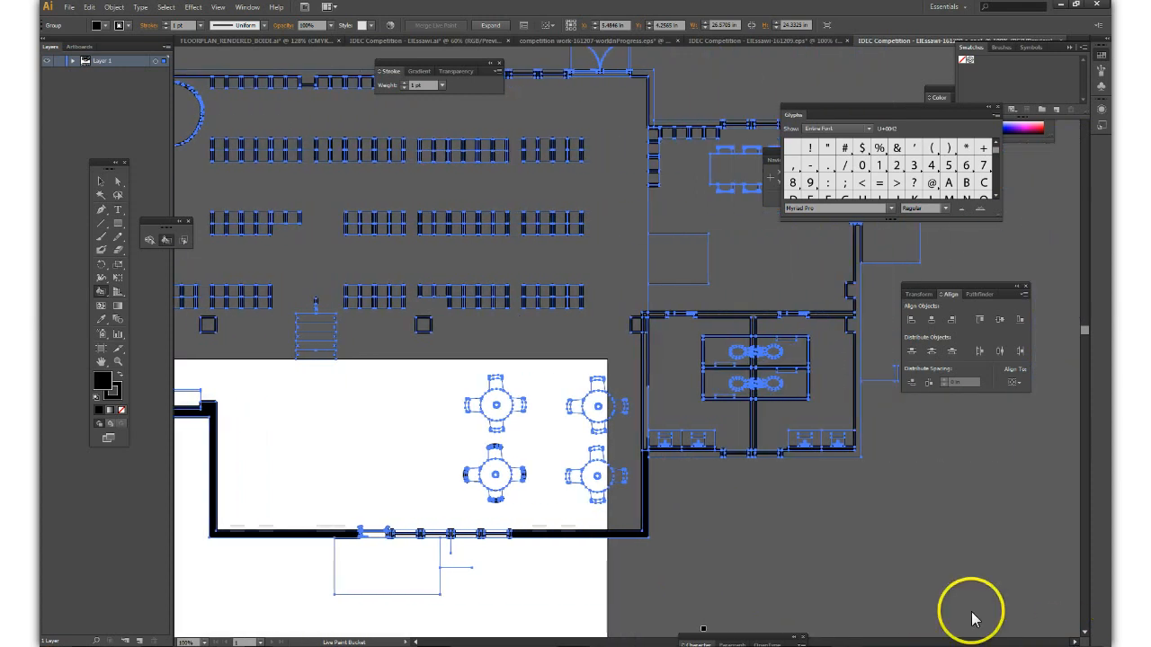
pyautogui.click(704, 457)
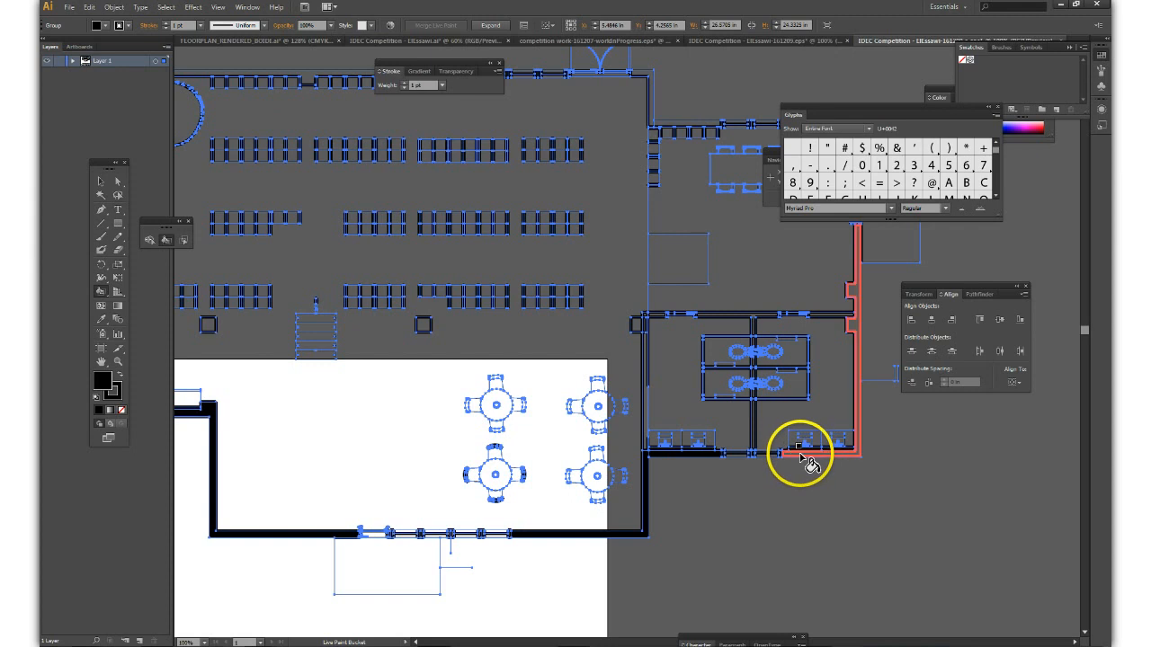
pyautogui.click(801, 455)
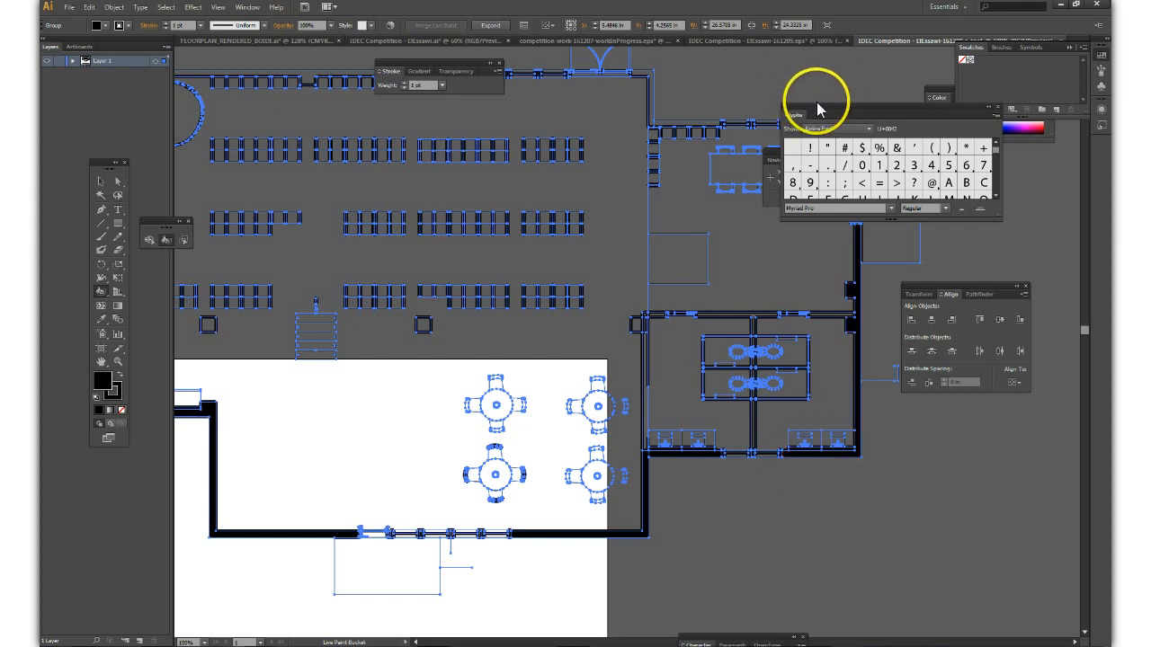
# Move the Glyphs and Info panels off the plan and fill the east wing's northern walls and the adjoining hall corner with black.
pyautogui.moveTo(818, 110); pyautogui.dragTo(931, 252)
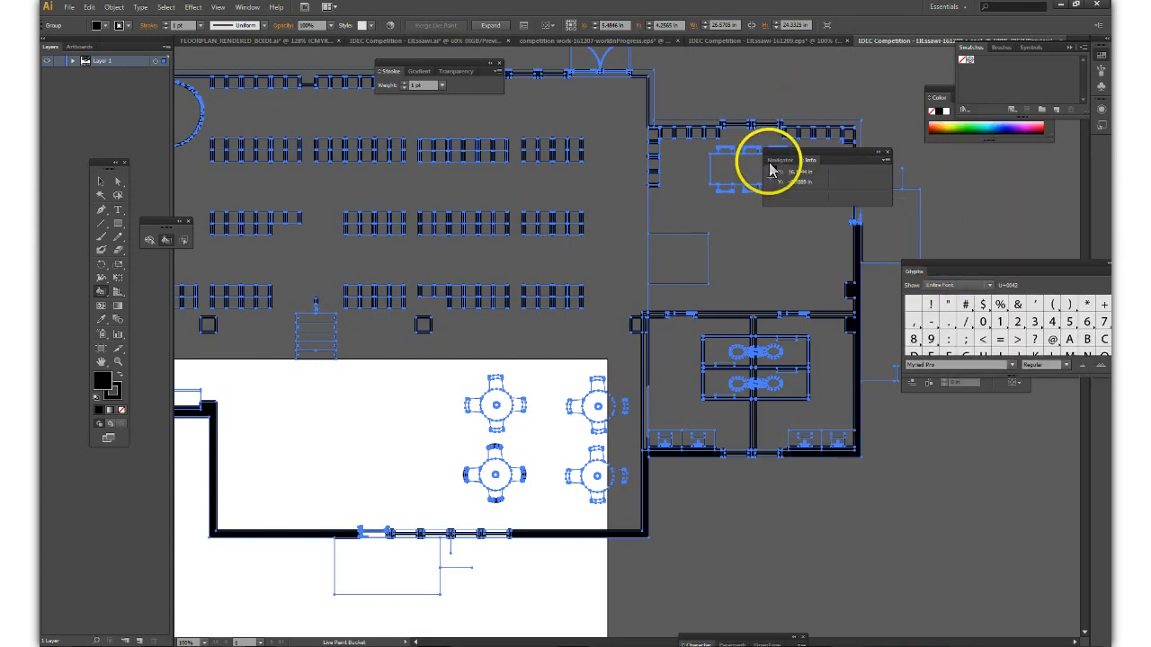
pyautogui.moveTo(784, 160); pyautogui.dragTo(930, 199)
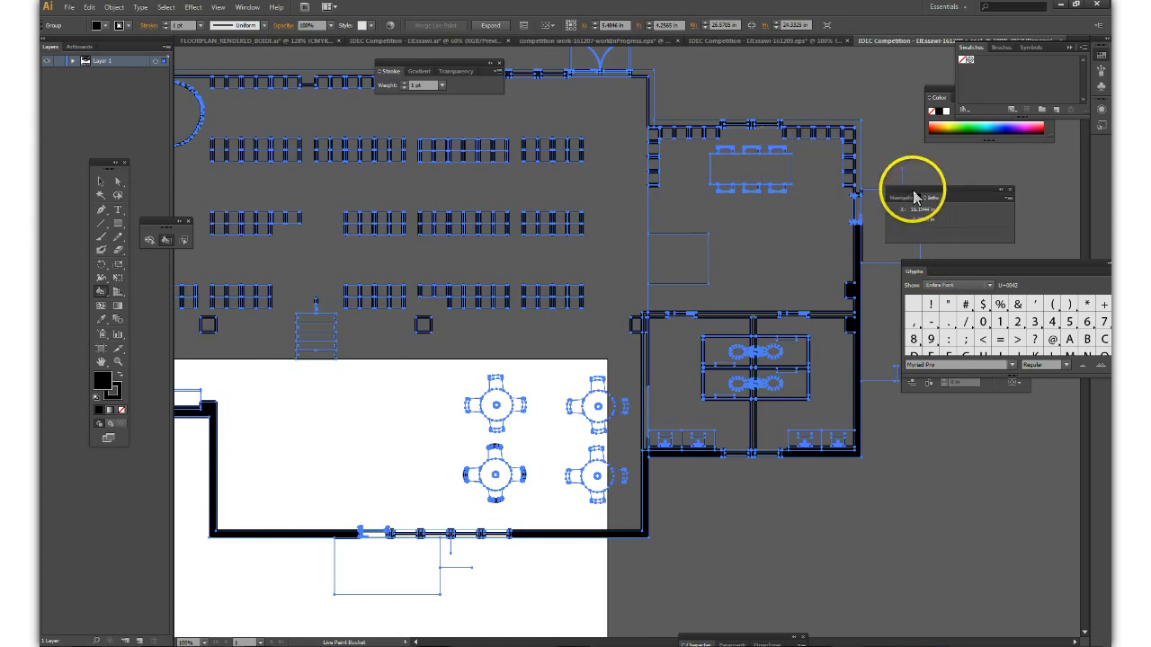
pyautogui.click(855, 132)
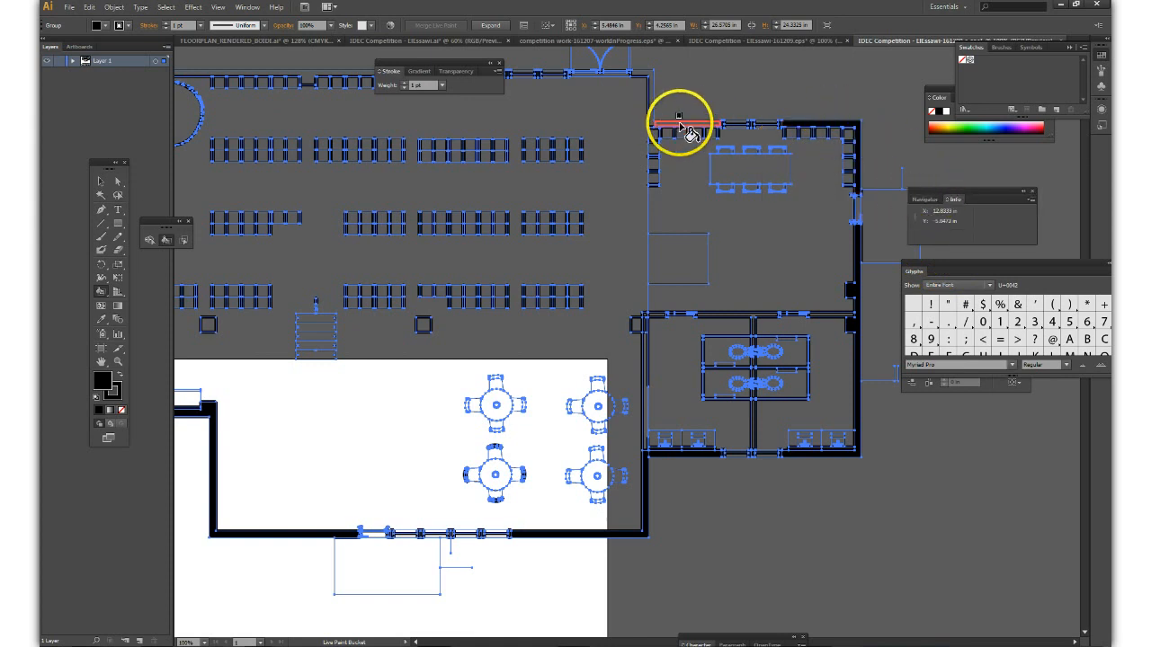
pyautogui.click(680, 127)
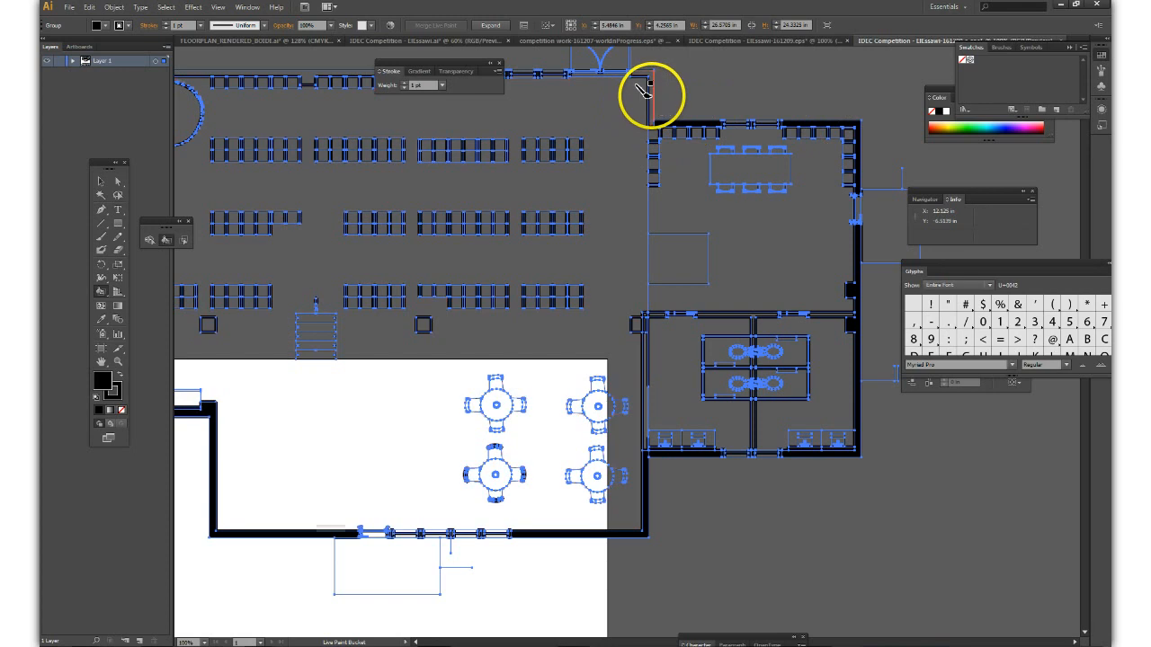
pyautogui.click(657, 107)
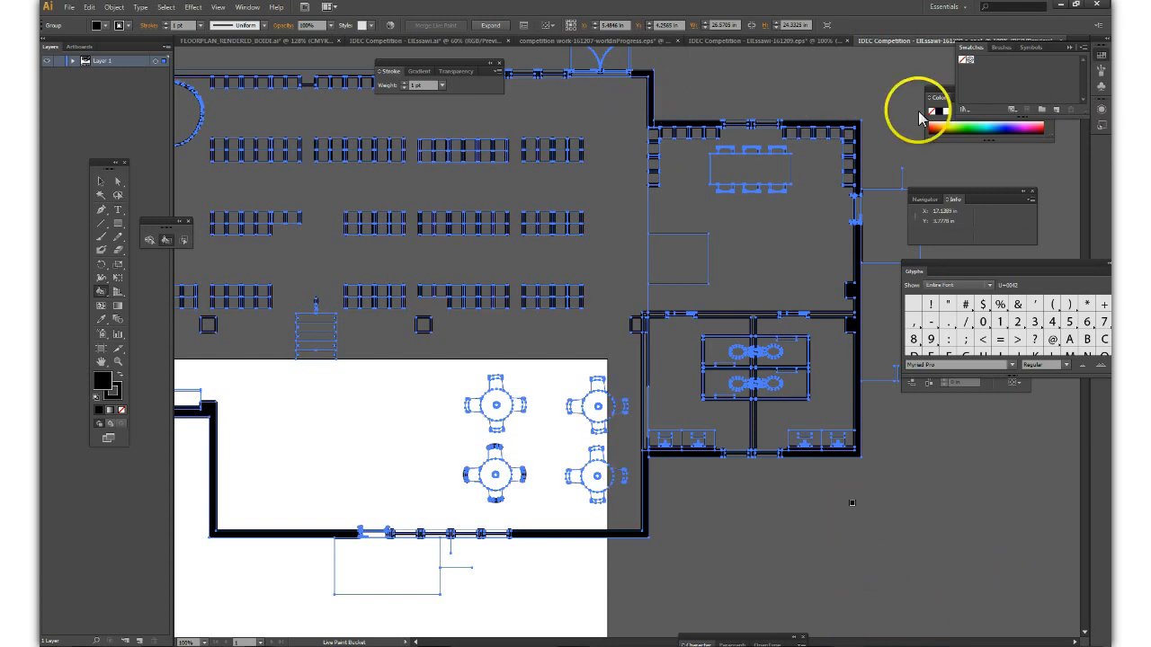
# Fill the main hall's north wall behind the bookcases with black, moving the Stroke panel clear of it, and deselect the plan.
pyautogui.click(308, 79)
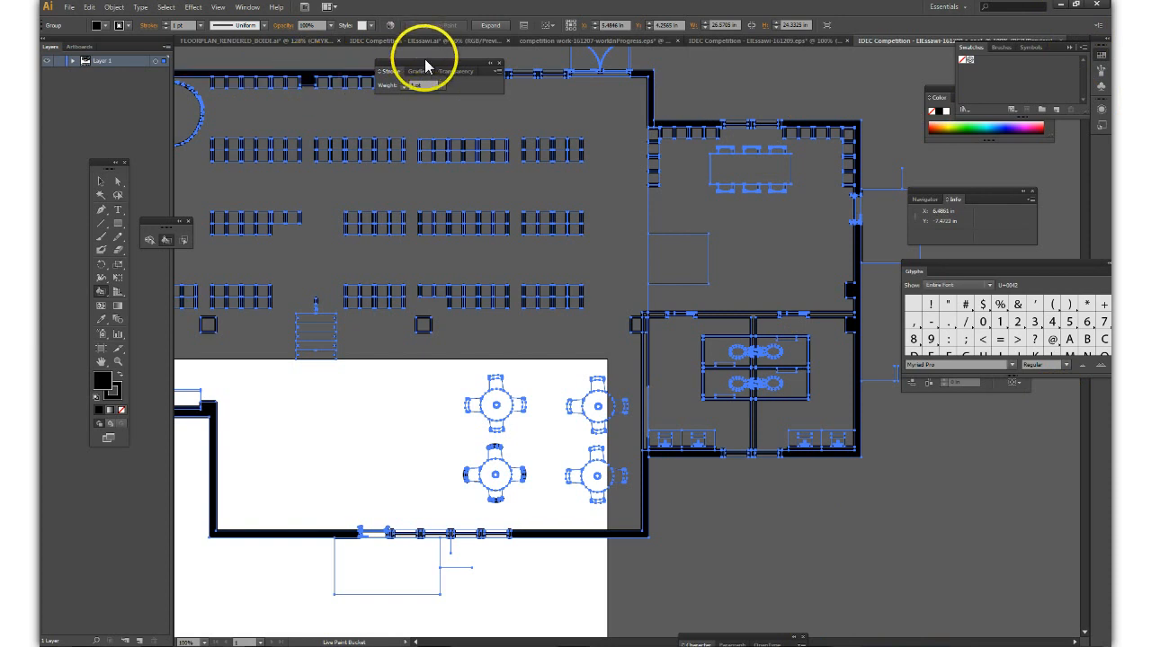
pyautogui.moveTo(426, 67); pyautogui.dragTo(559, 205)
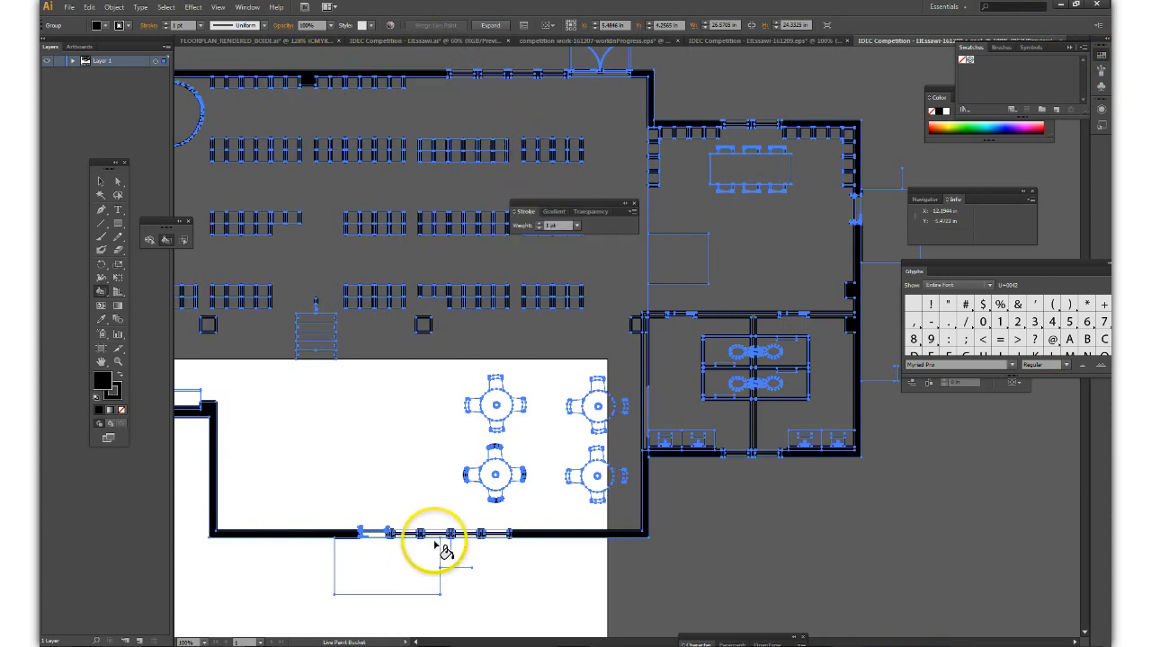
pyautogui.click(417, 642)
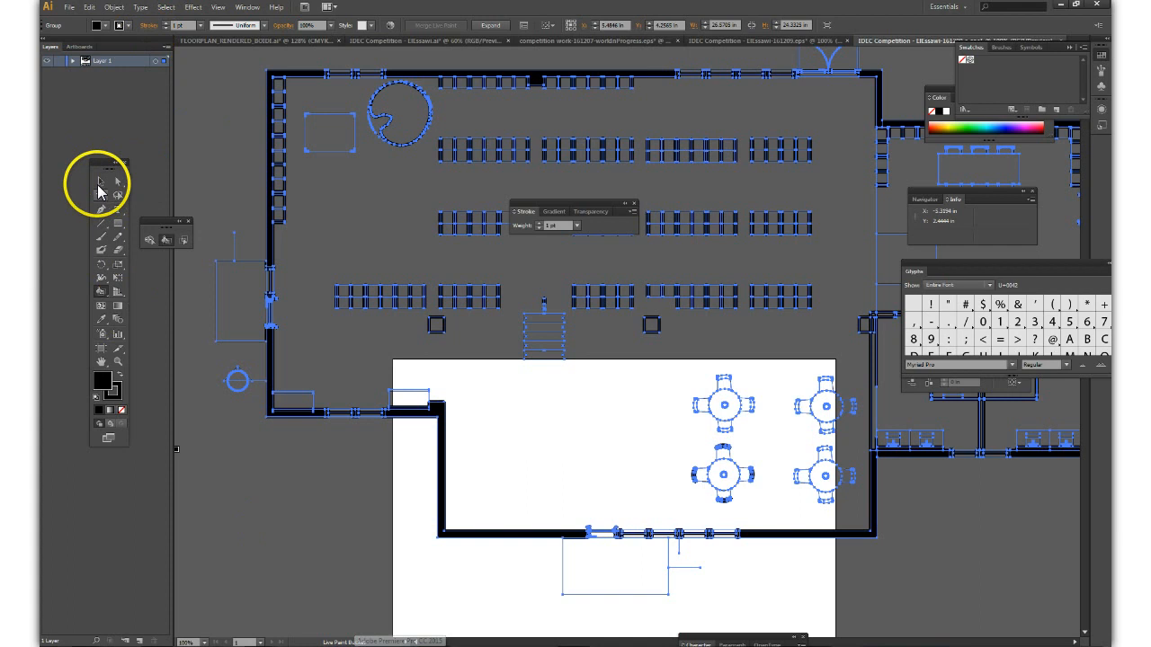
pyautogui.click(205, 144)
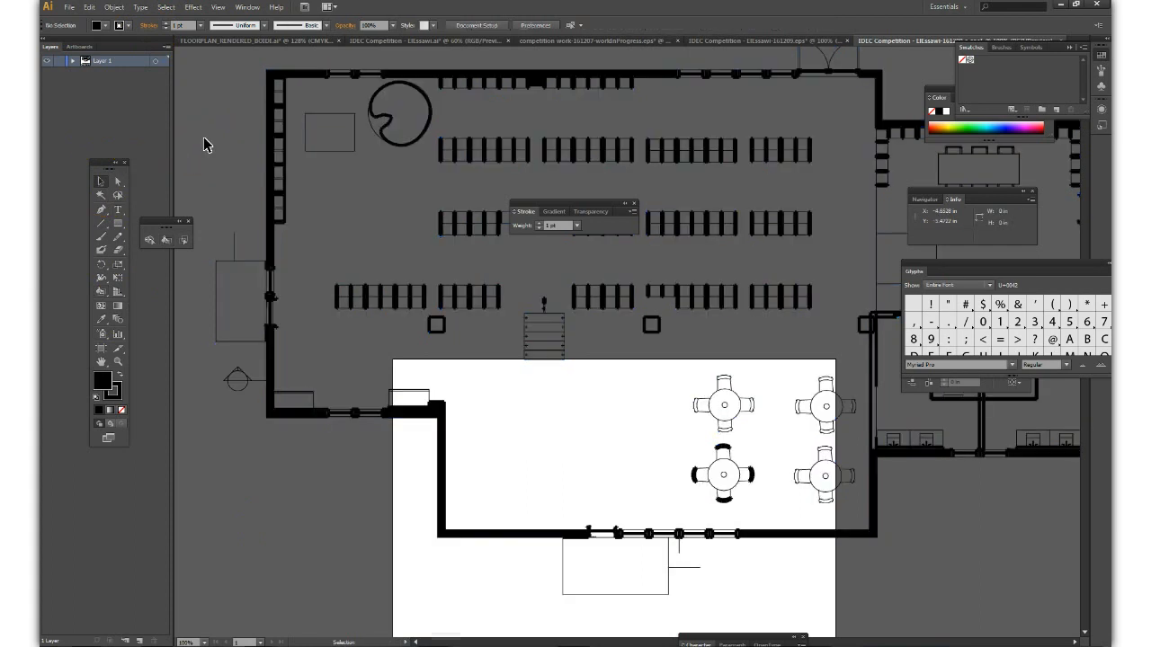